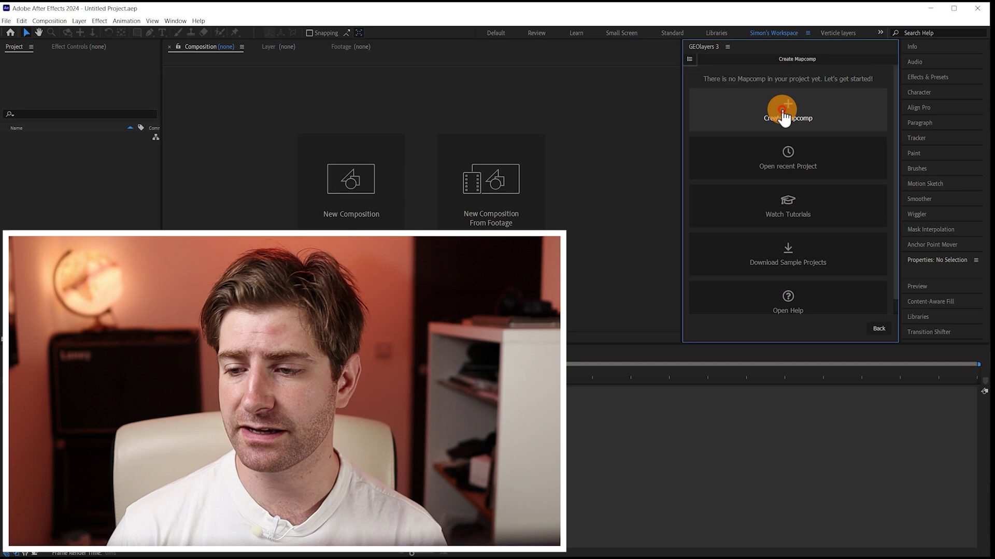
# Start a Create Mapcomp in GEOlayers 3 and create the World Mapcomp from the map-style page
pyautogui.click(782, 113)
pyautogui.click(879, 328)
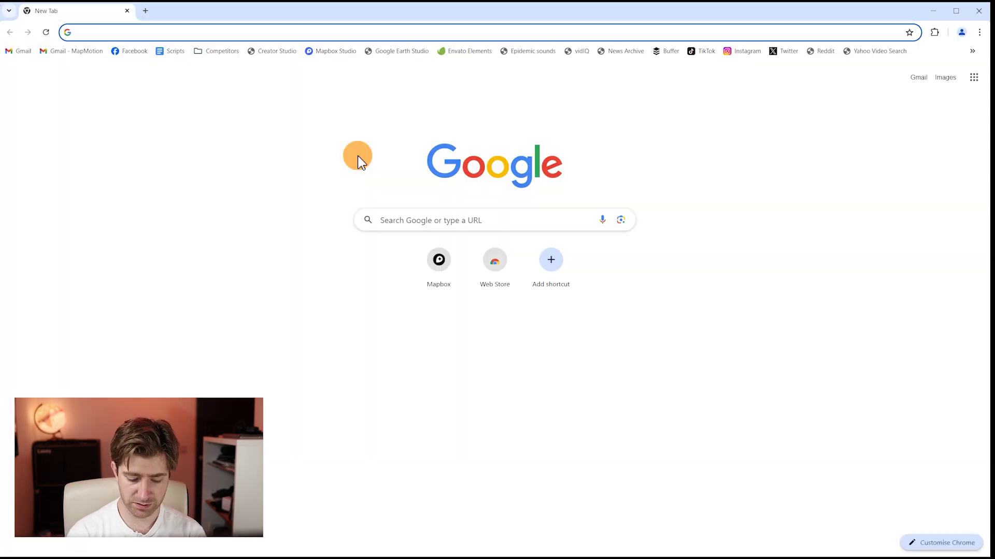
# Search for map box, go to the Mapbox account page, and launch Mapbox Studio
pyautogui.write('map box')
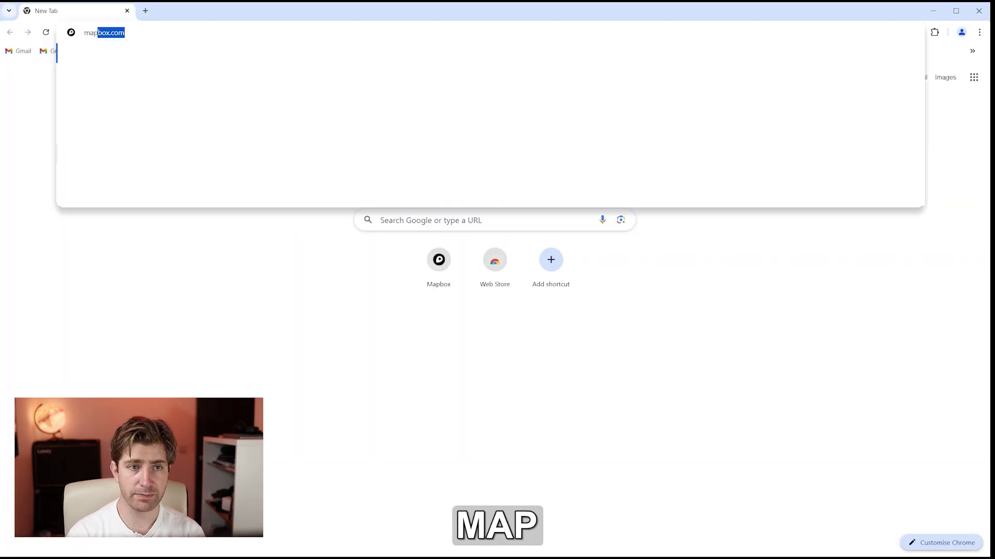
pyautogui.press('Return')
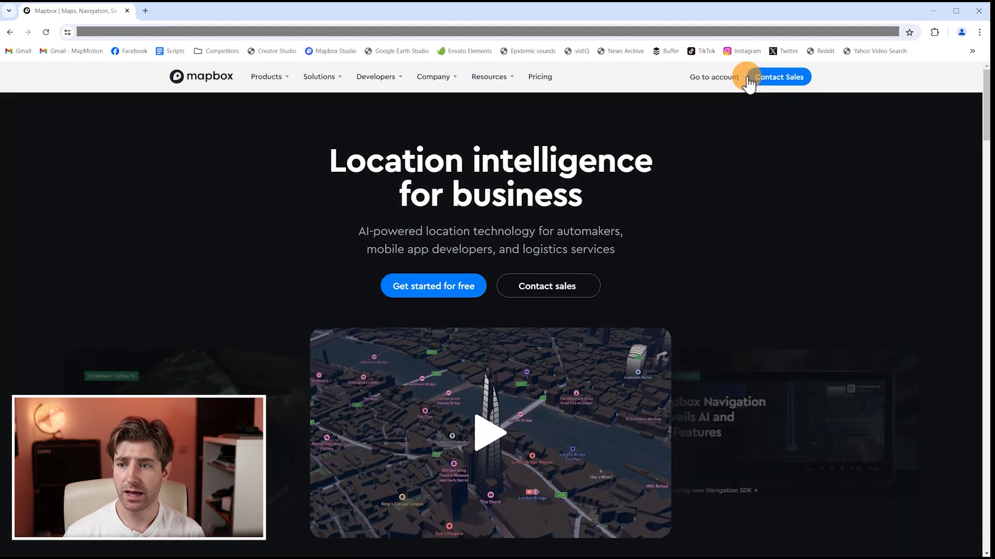
pyautogui.click(719, 78)
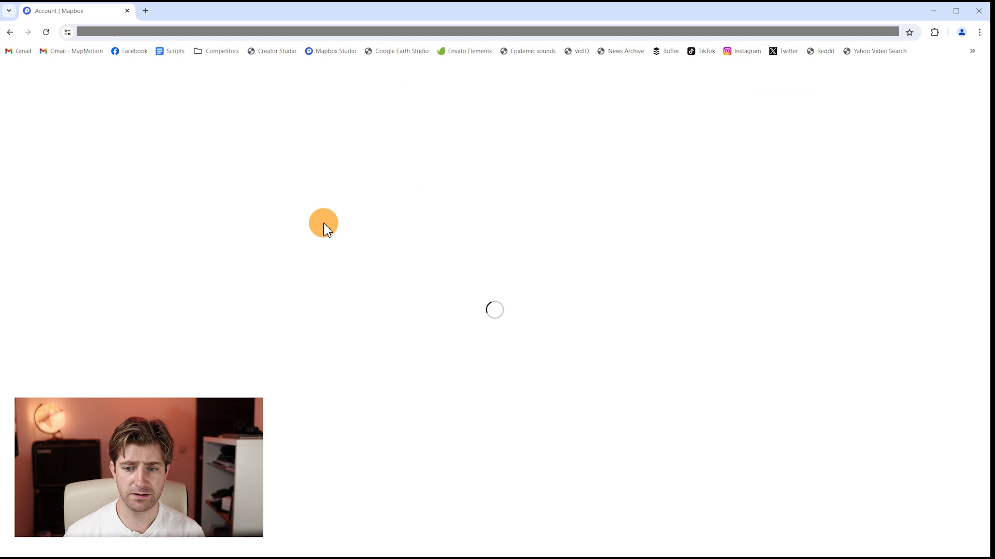
pyautogui.click(316, 232)
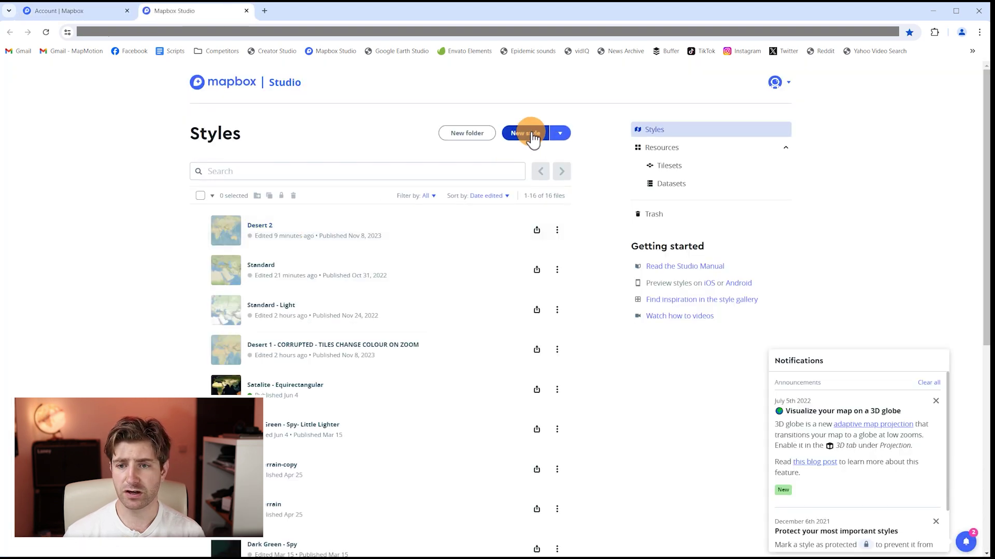
# Create a new style from the Outdoors classic template and begin customizing it
pyautogui.click(552, 134)
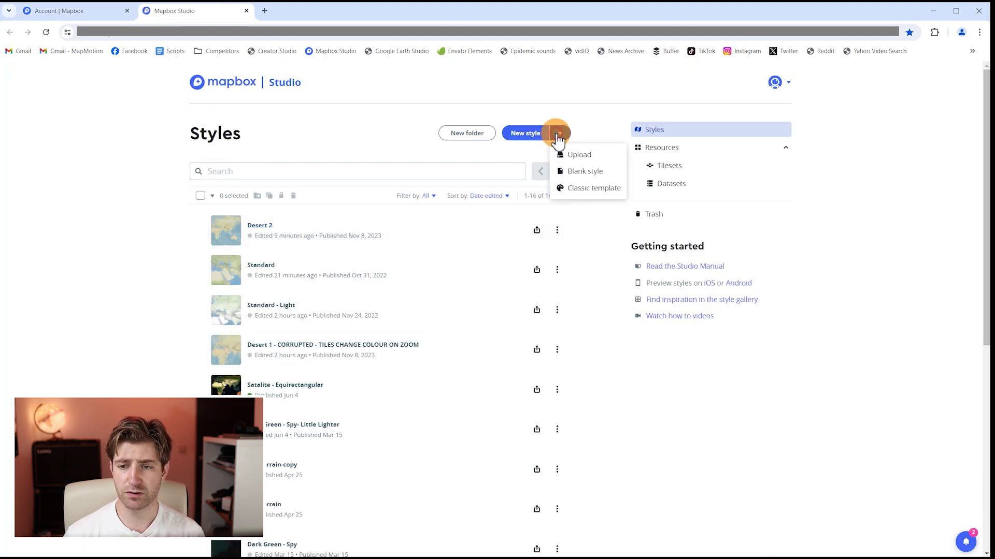
pyautogui.click(584, 191)
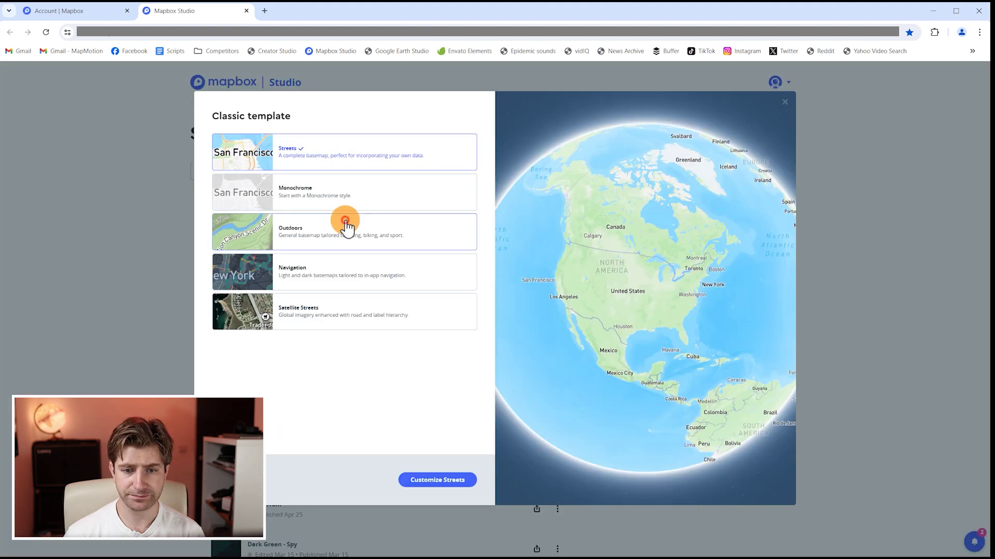
pyautogui.click(344, 228)
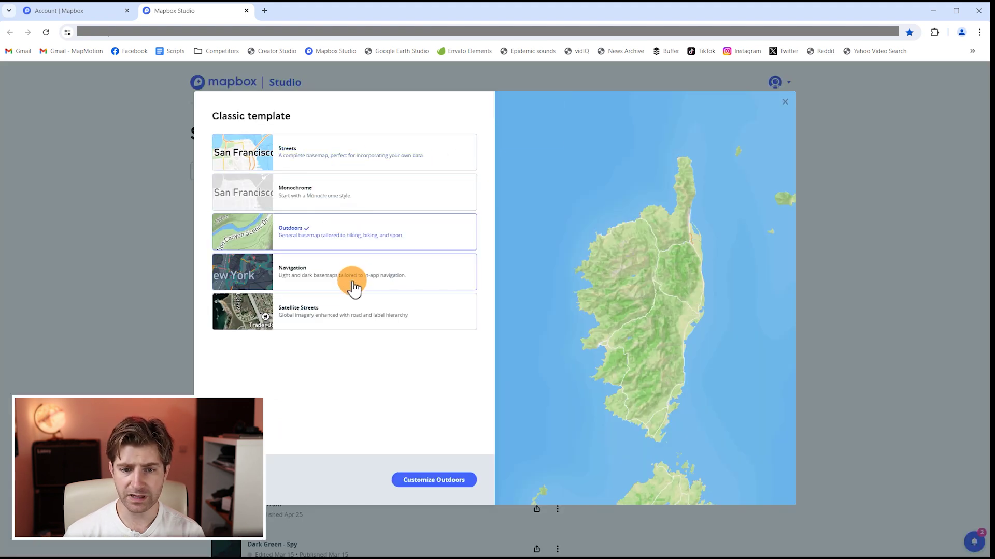
pyautogui.click(459, 482)
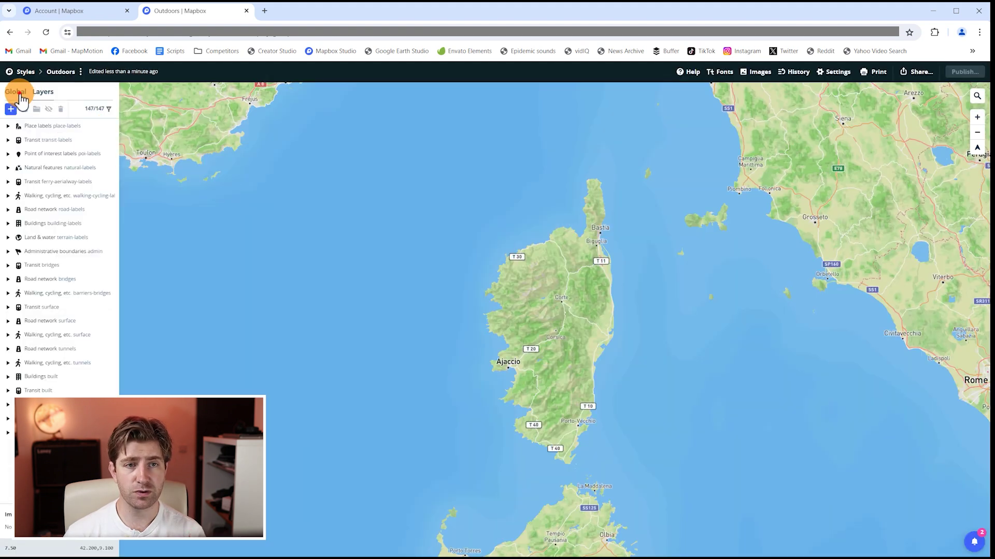
# Switch the style's projection from Globe to Mercator in the Global settings
pyautogui.click(17, 94)
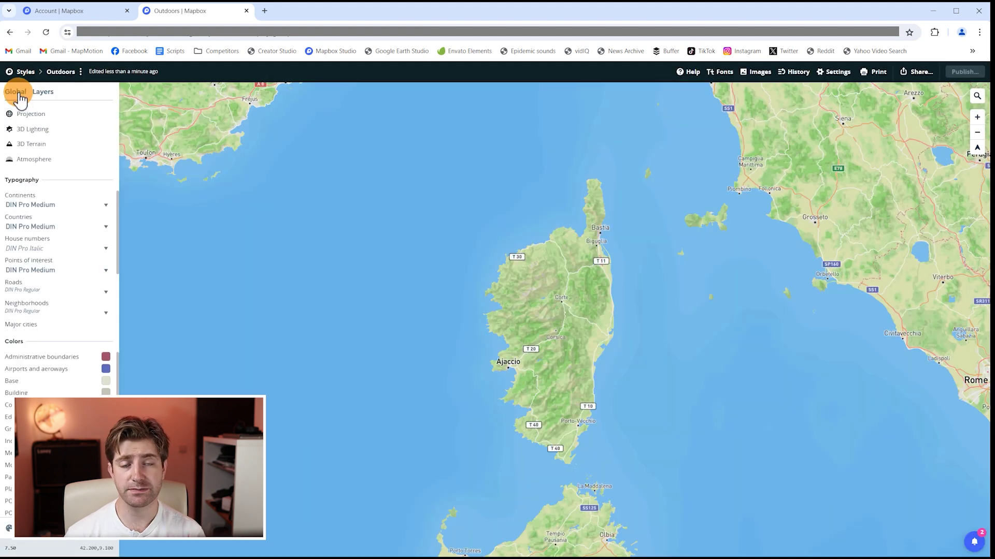
pyautogui.click(46, 114)
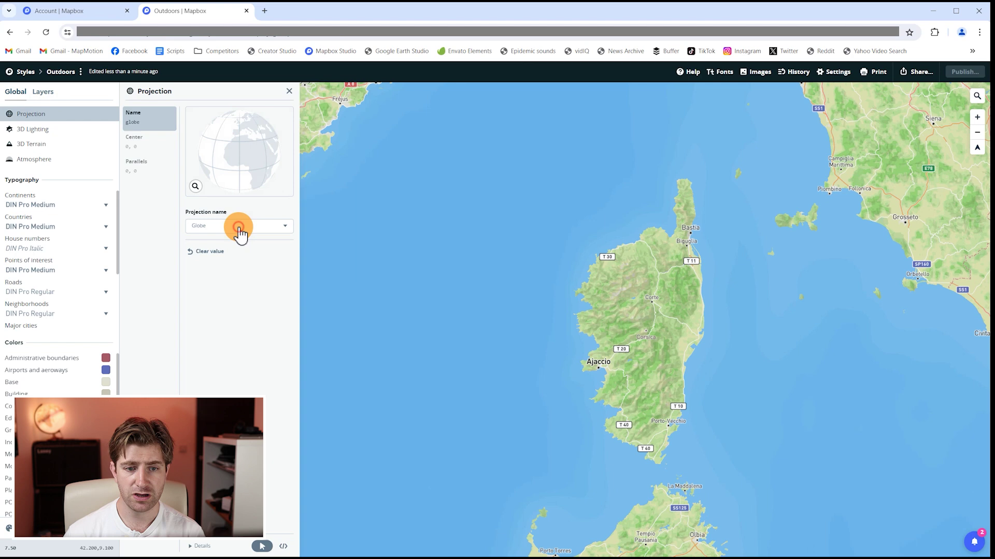
pyautogui.click(239, 228)
pyautogui.scroll(-5, 366, 244)
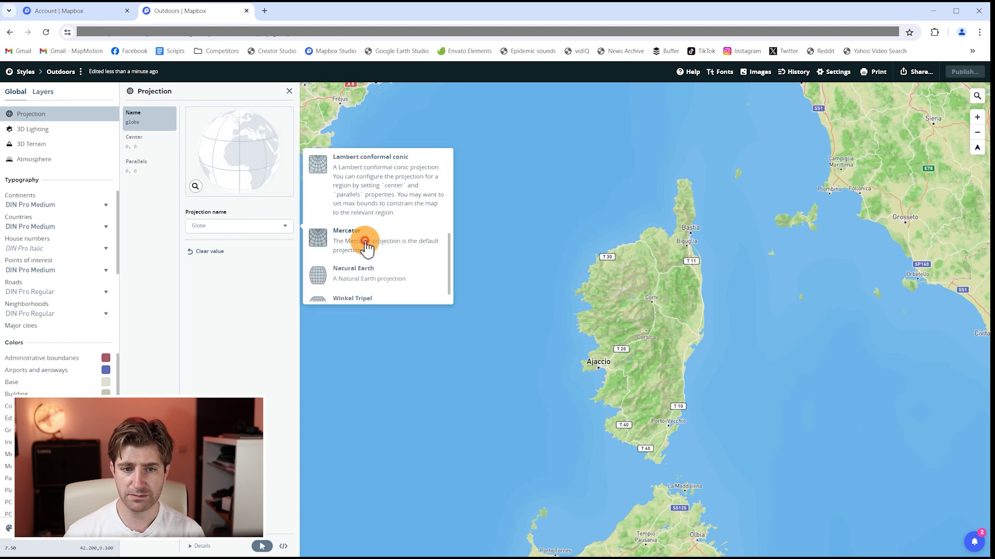
pyautogui.click(365, 242)
# Return to the Layers list and pan the flat map to centre the Atlantic
pyautogui.click(43, 91)
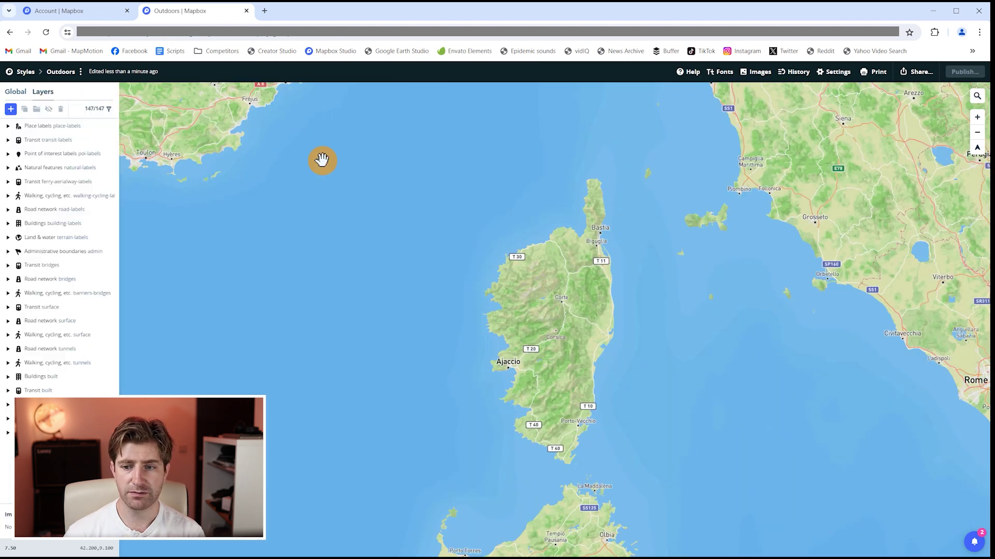
pyautogui.scroll(-5, 554, 241)
pyautogui.scroll(-4, 554, 241)
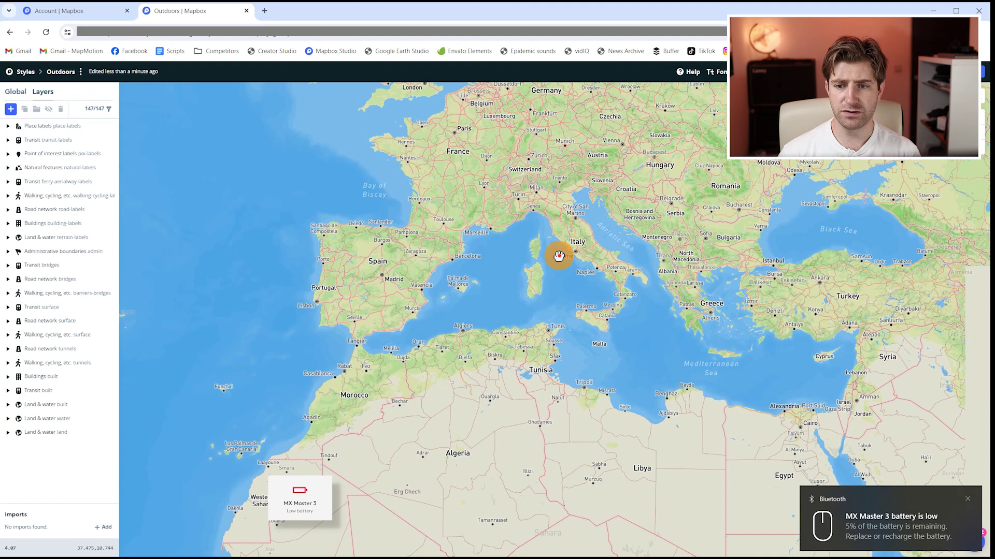
pyautogui.moveTo(555, 256); pyautogui.dragTo(546, 328)
pyautogui.moveTo(560, 291); pyautogui.dragTo(251, 219)
pyautogui.moveTo(404, 262); pyautogui.dragTo(402, 259)
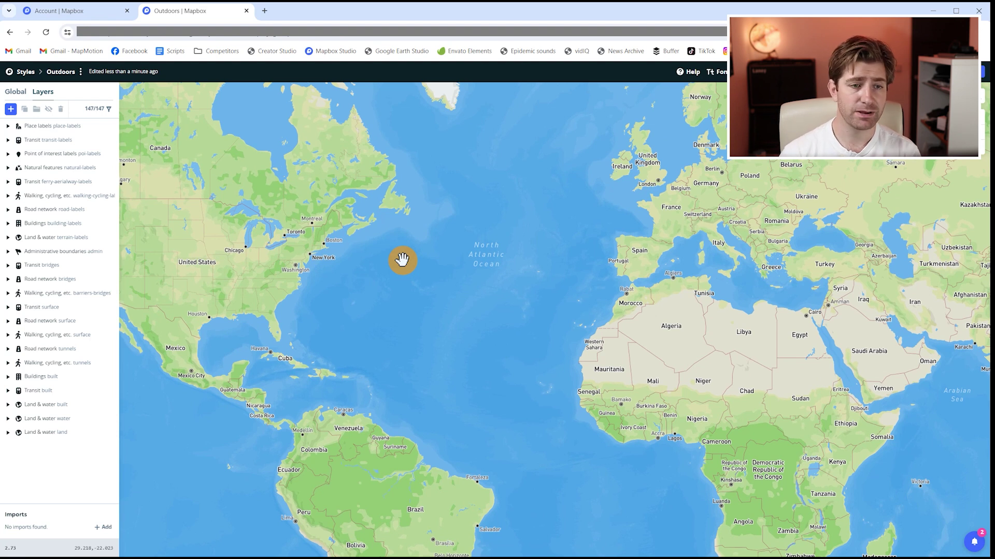
# Delete Place labels, Administrative boundaries and the other non-Land & water components
pyautogui.click(62, 127)
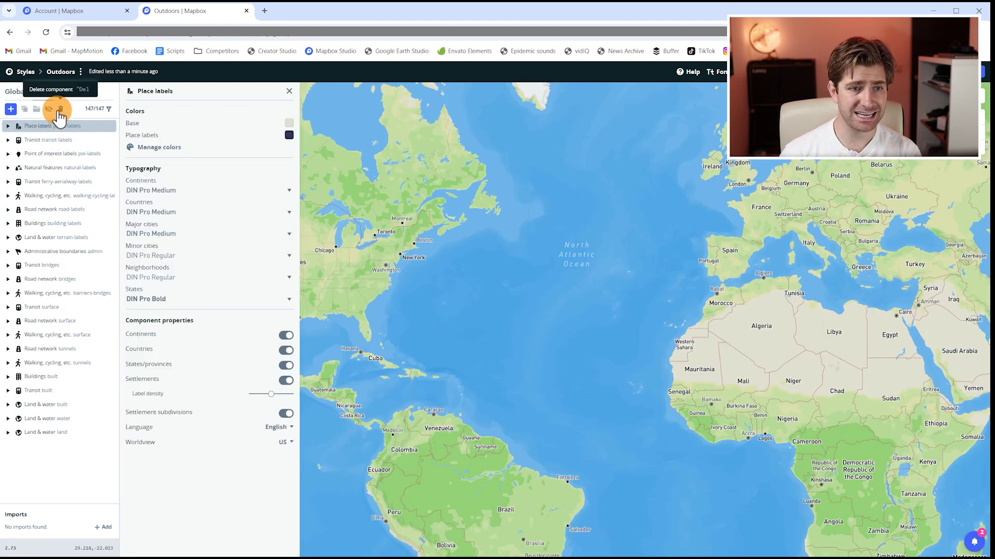
pyautogui.click(61, 110)
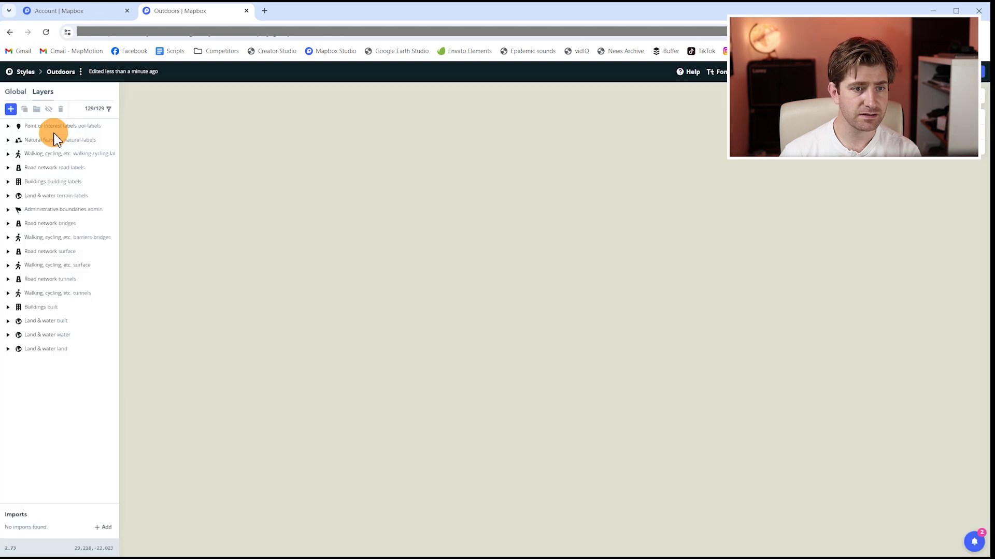
pyautogui.click(49, 128)
pyautogui.click(61, 110)
pyautogui.click(49, 133)
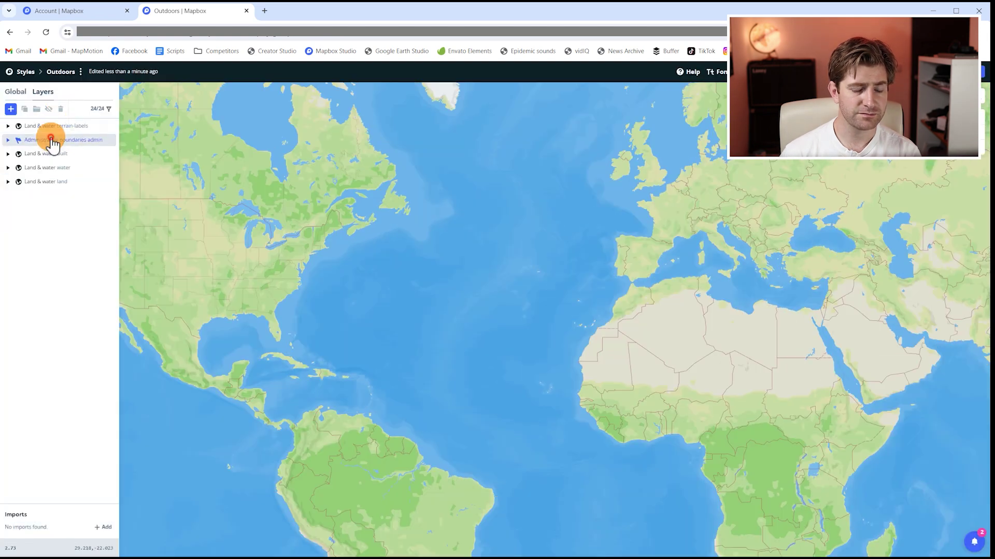
# Hide the terrain labels group, including contour-label
pyautogui.click(52, 126)
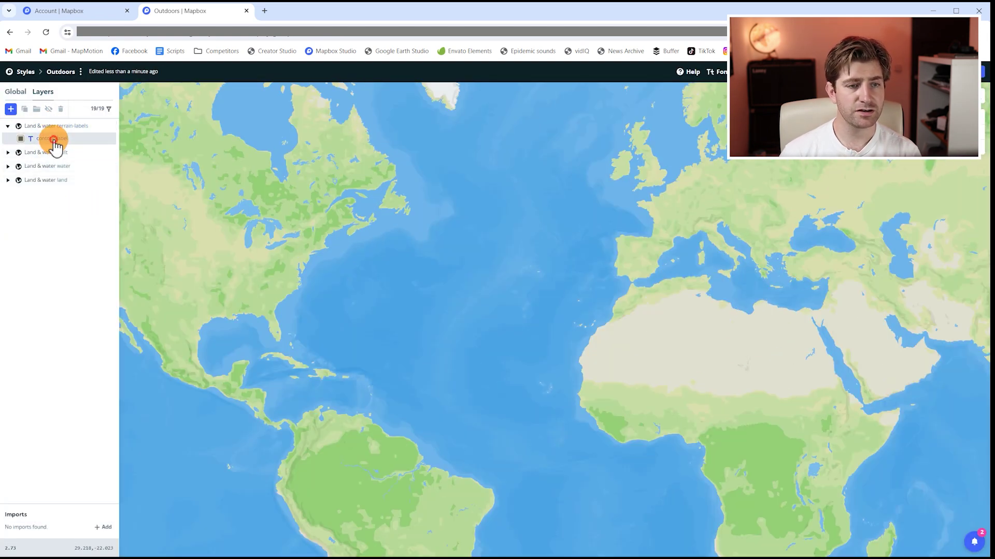
pyautogui.click(48, 138)
pyautogui.click(50, 110)
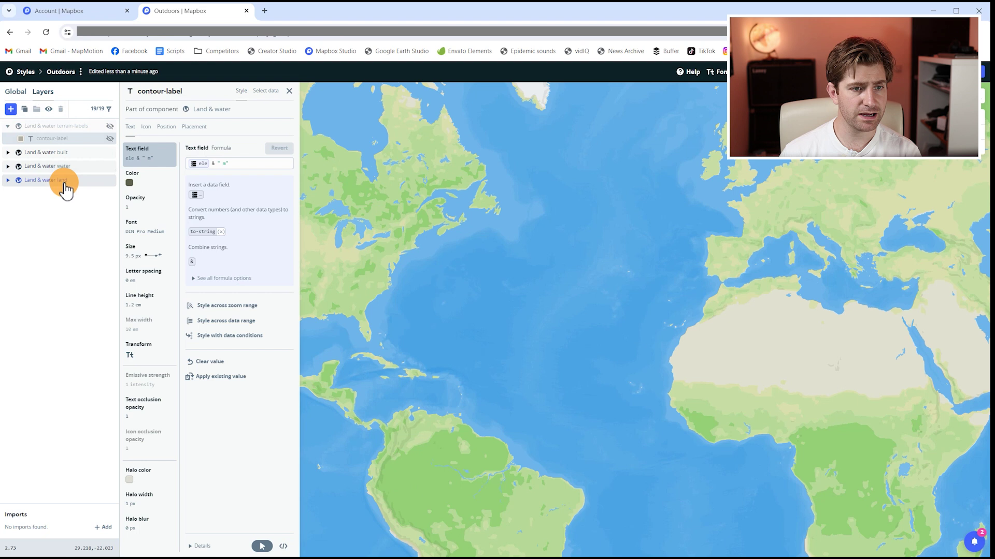
# Hide the national-park, national-park_tint-band, landuse, contour-line, cliff and pitch-outline layers
pyautogui.keyDown('shift'); pyautogui.click(23, 182); pyautogui.keyUp('shift')
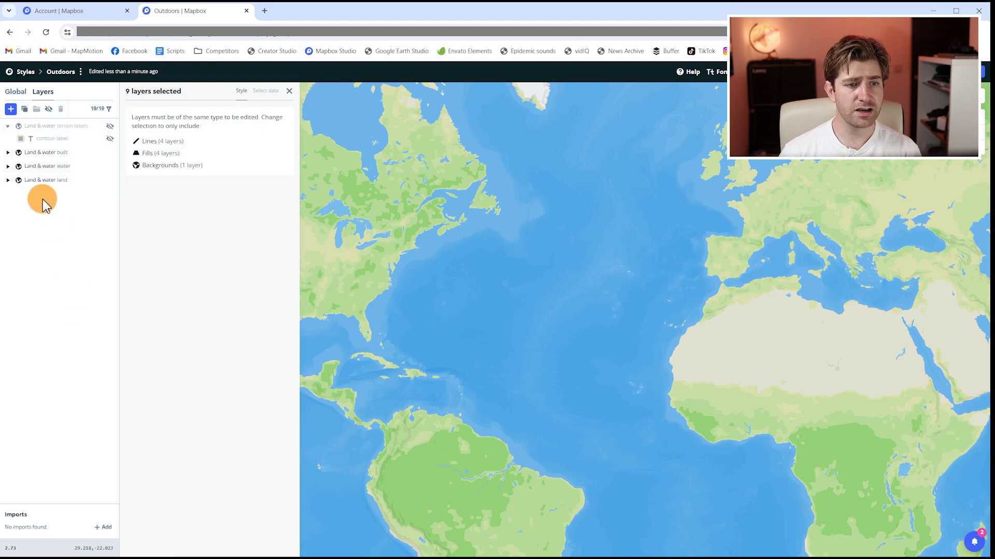
pyautogui.click(22, 181)
pyautogui.click(7, 181)
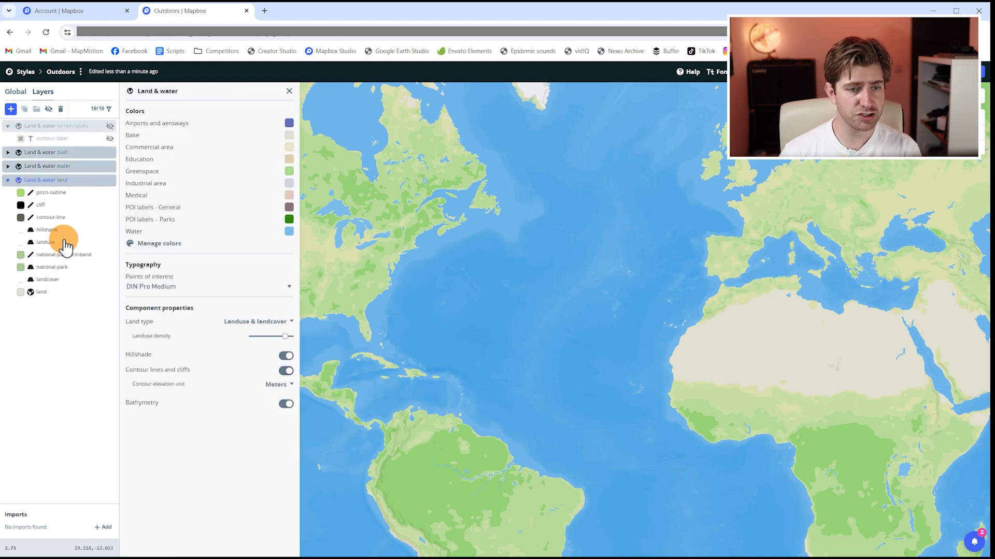
pyautogui.click(55, 194)
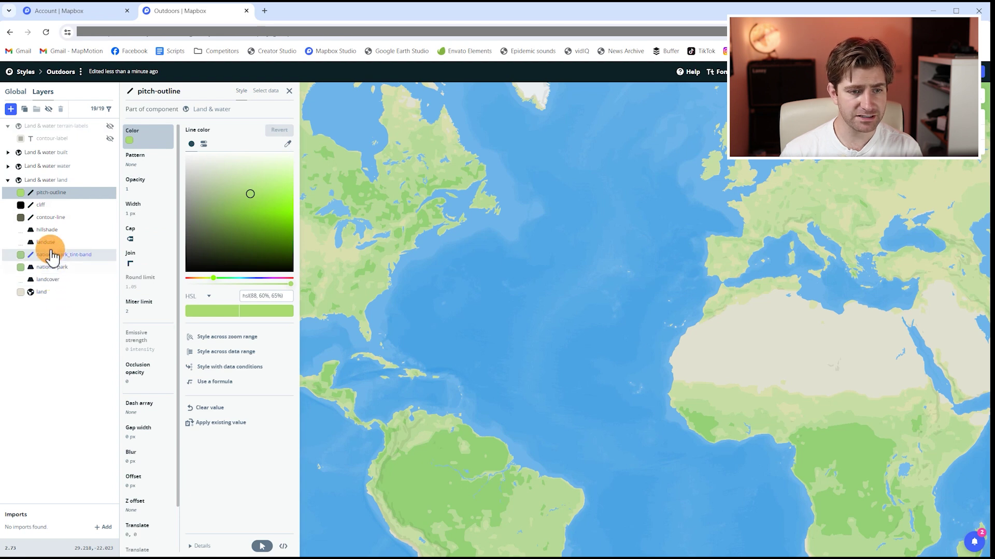
pyautogui.click(52, 267)
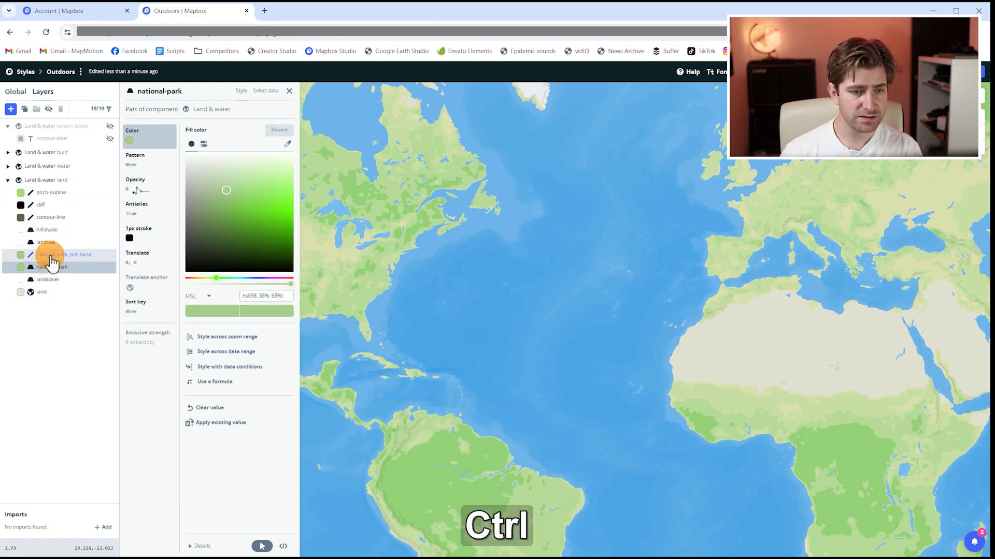
pyautogui.keyDown('ctrl'); pyautogui.click(50, 254); pyautogui.keyUp('ctrl')
pyautogui.keyDown('ctrl'); pyautogui.click(49, 242); pyautogui.keyUp('ctrl')
pyautogui.keyDown('ctrl'); pyautogui.click(49, 217); pyautogui.keyUp('ctrl')
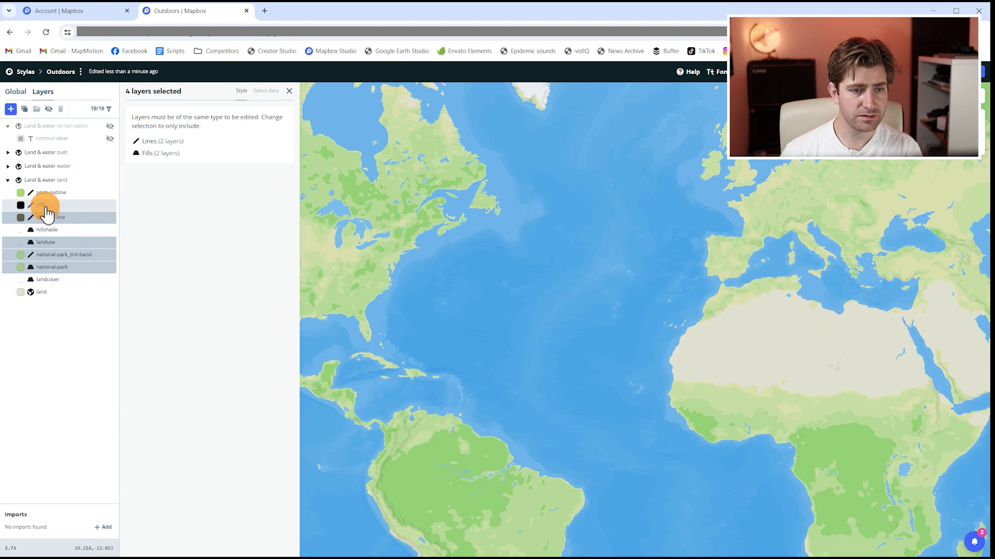
pyautogui.keyDown('ctrl'); pyautogui.click(47, 205); pyautogui.keyUp('ctrl')
pyautogui.keyDown('ctrl'); pyautogui.click(49, 192); pyautogui.keyUp('ctrl')
pyautogui.click(52, 115)
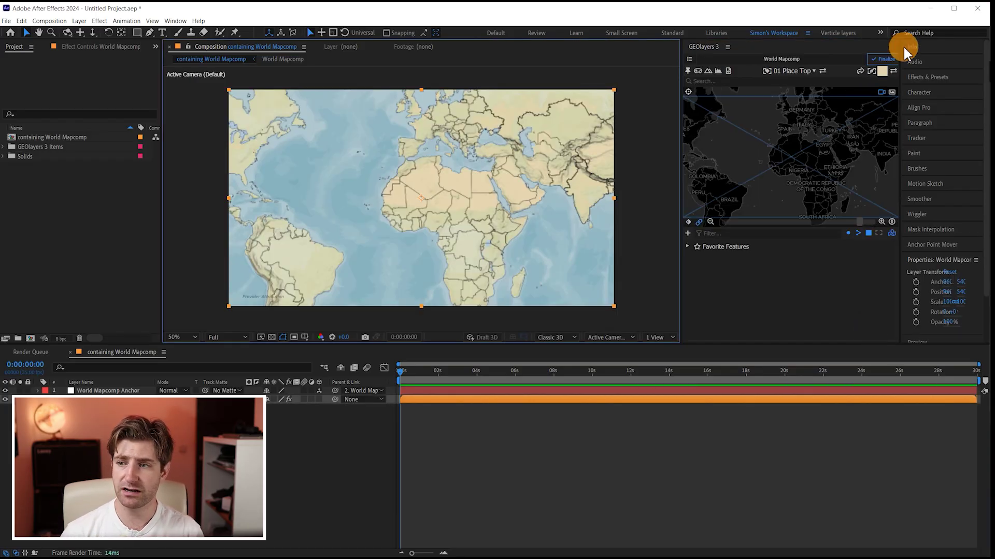
# Finalize the World Mapcomp in the GEOlayers 3 panel
pyautogui.click(883, 59)
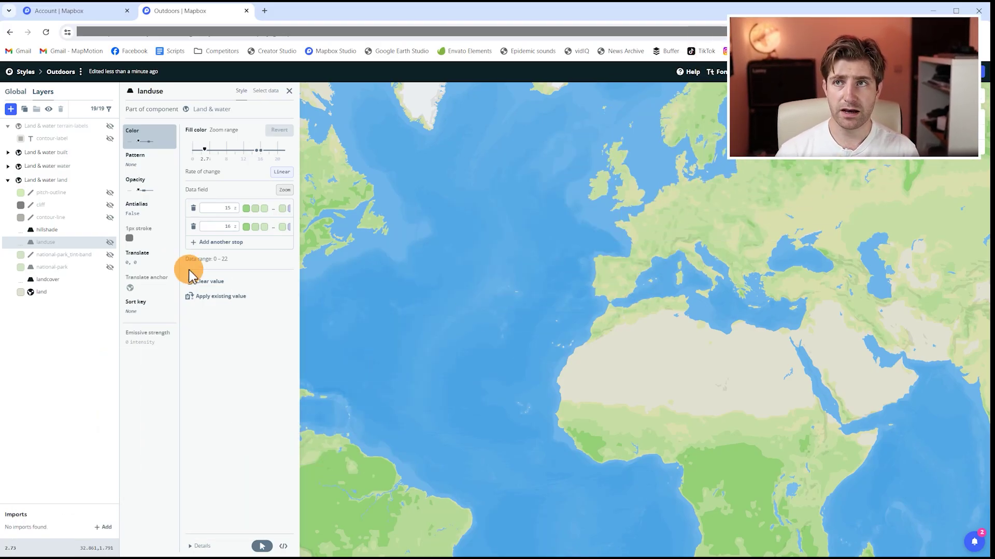
# Set the land layer's colour to warm beige hsl(43, 52%, 80%)
pyautogui.click(670, 363)
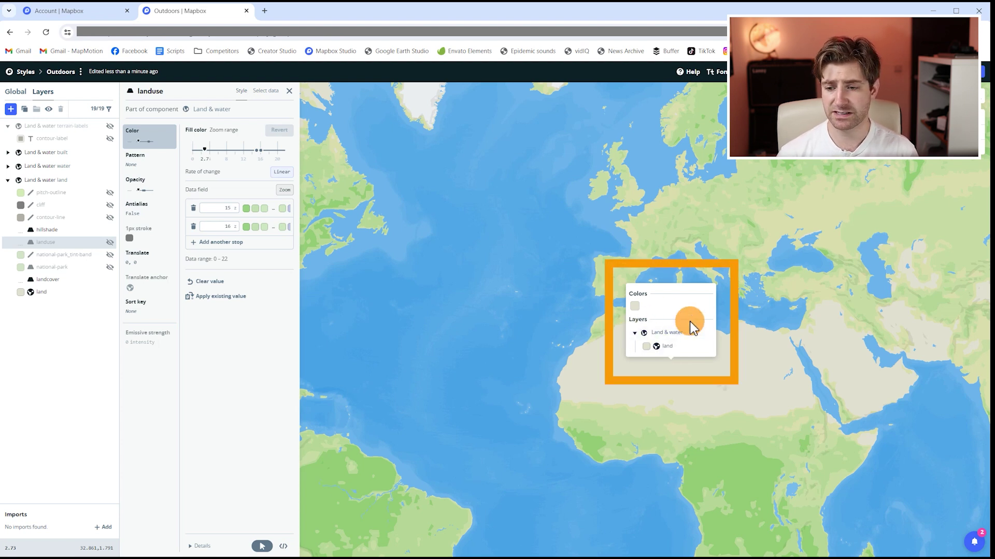
pyautogui.click(662, 350)
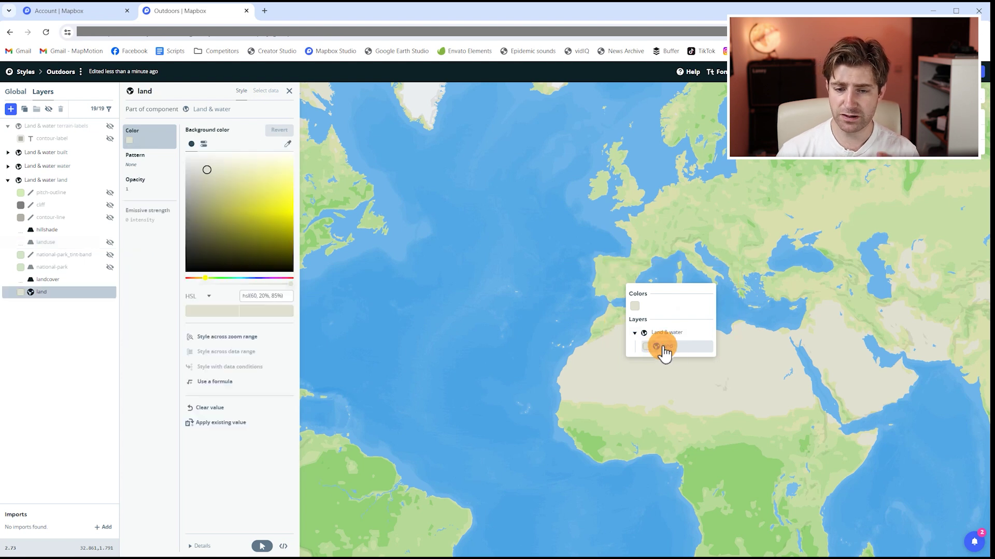
pyautogui.click(267, 294)
pyautogui.click(648, 325)
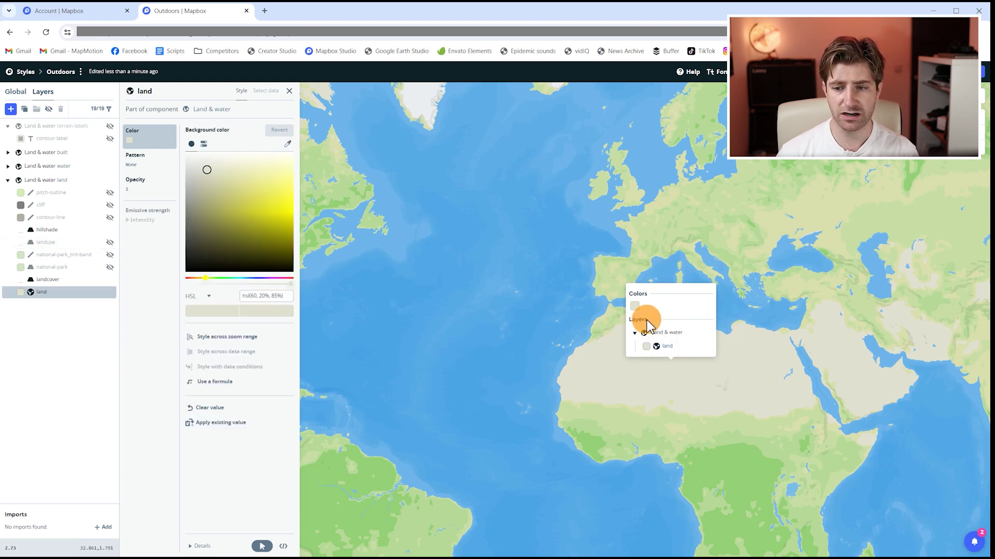
pyautogui.moveTo(281, 205)
pyautogui.mouseDown()
pyautogui.moveTo(291, 218)
pyautogui.moveTo(188, 188)
pyautogui.moveTo(271, 182)
pyautogui.moveTo(203, 171)
pyautogui.moveTo(209, 188)
pyautogui.mouseUp()
pyautogui.click(267, 310)
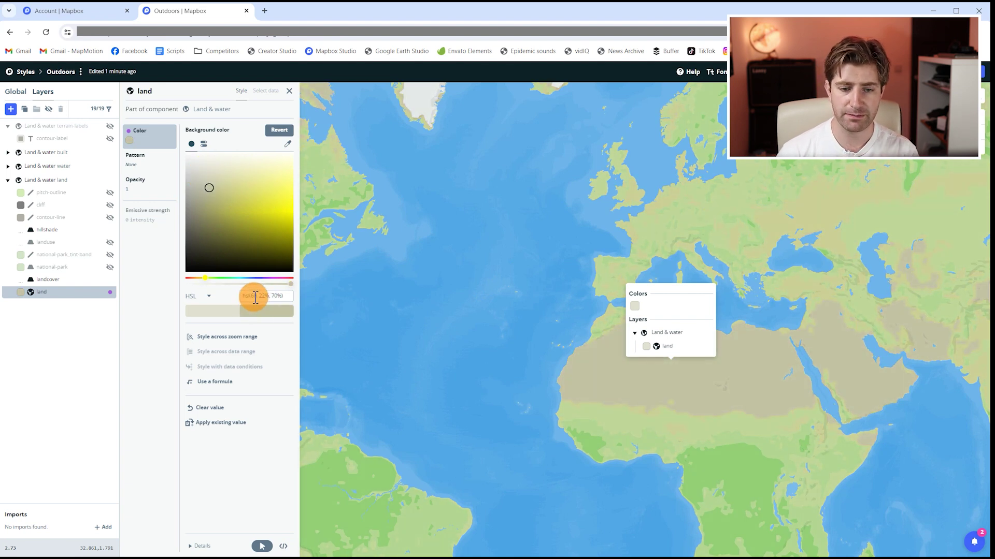
pyautogui.press('BackSpace')
pyautogui.press('BackSpace')
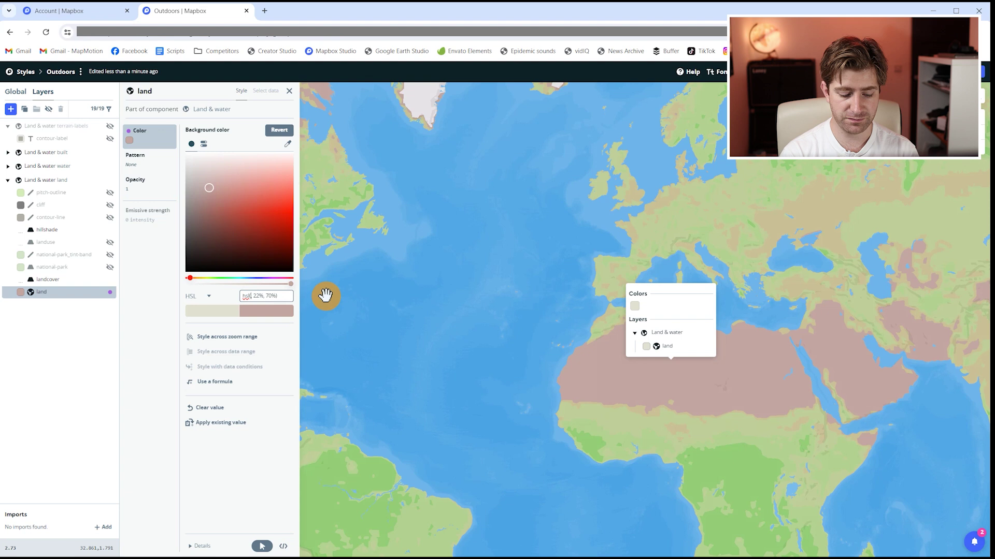
pyautogui.write('43, ')
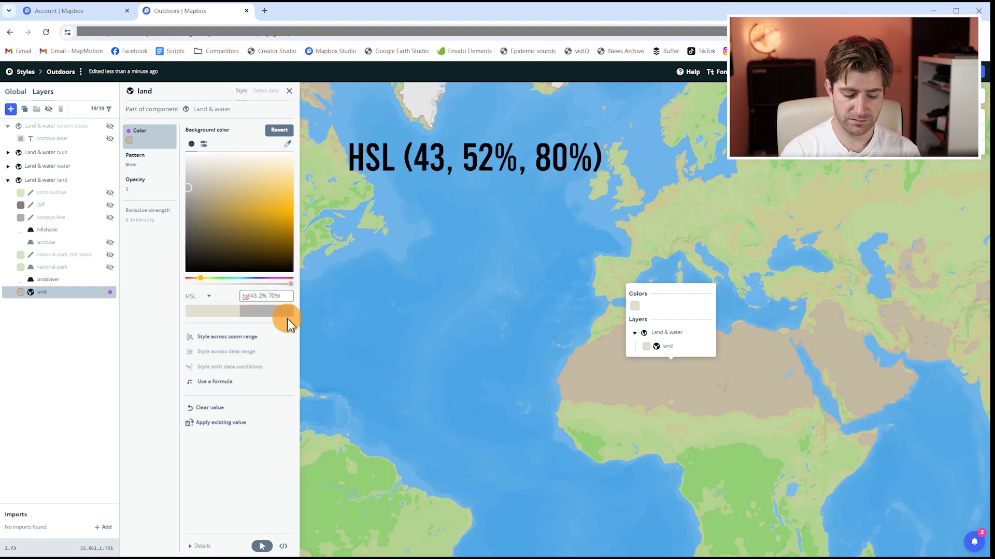
pyautogui.write('5')
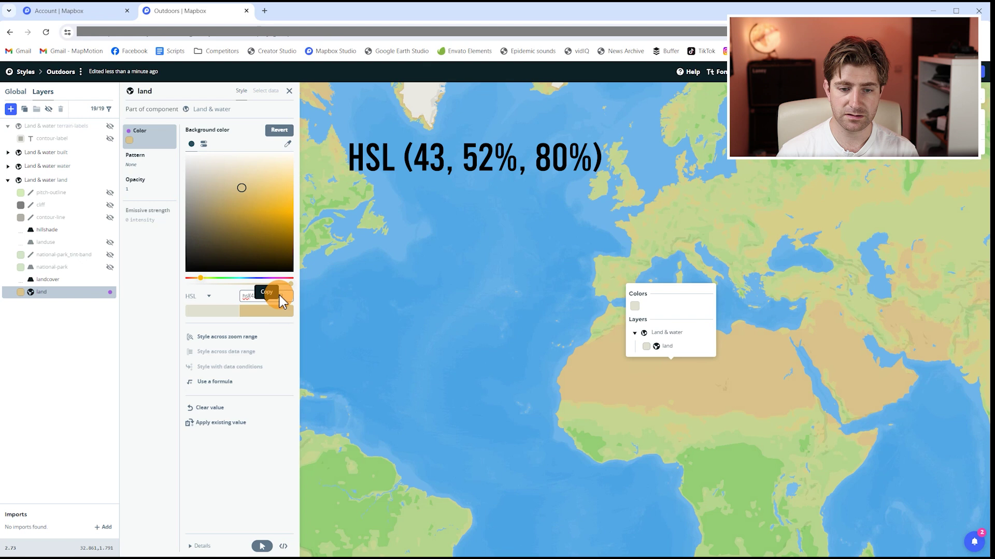
pyautogui.press('BackSpace')
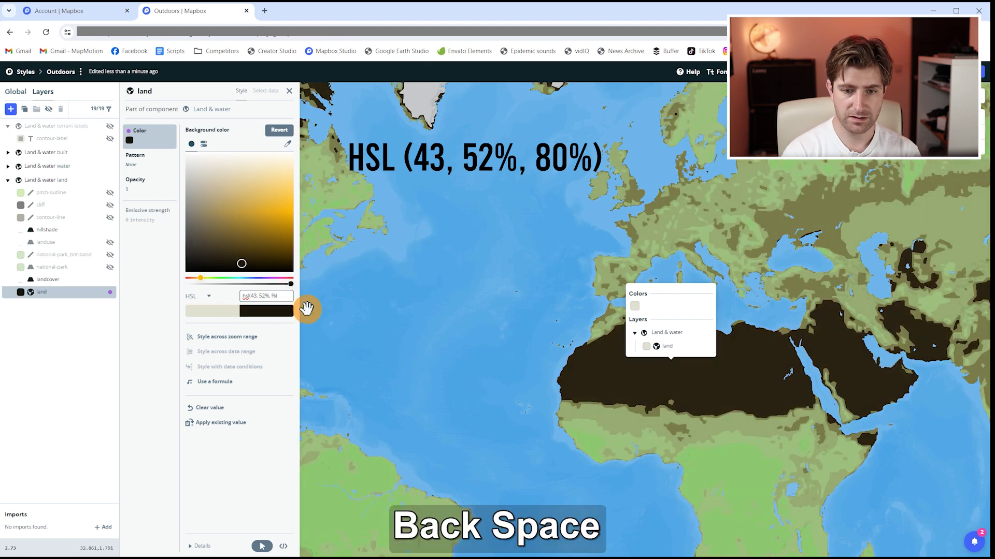
pyautogui.write('80')
pyautogui.click(242, 472)
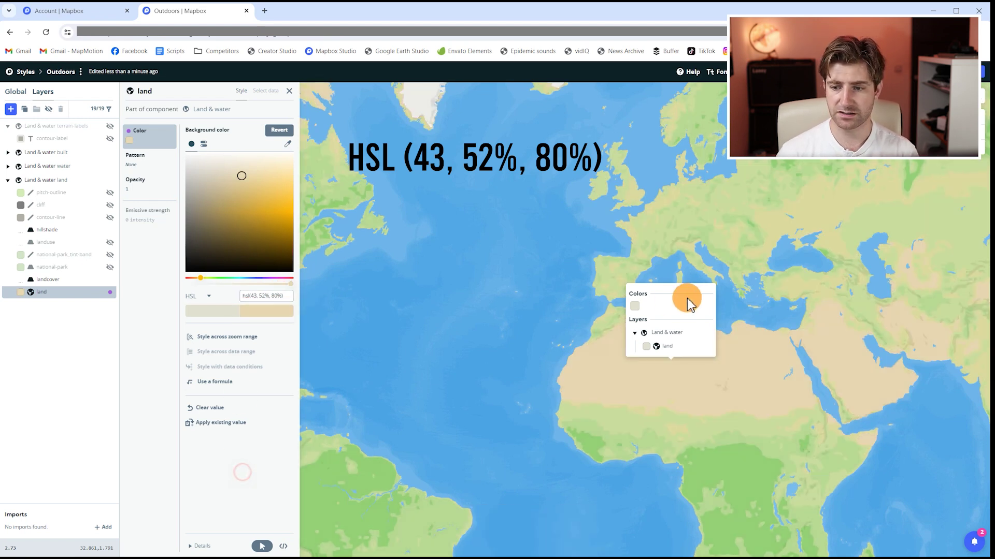
pyautogui.click(49, 280)
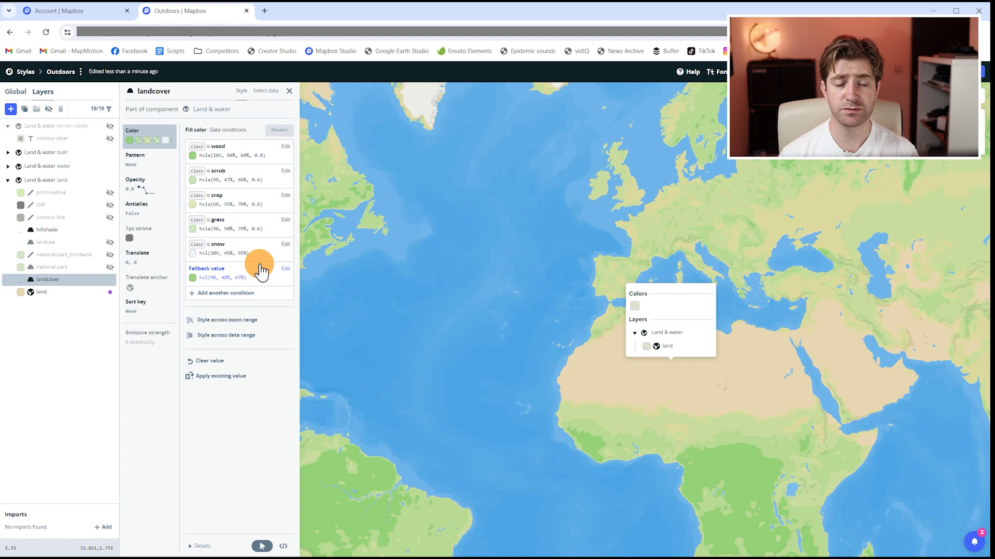
# Make the landcover class colours, including wood, paler
pyautogui.moveTo(986, 223); pyautogui.dragTo(795, 281)
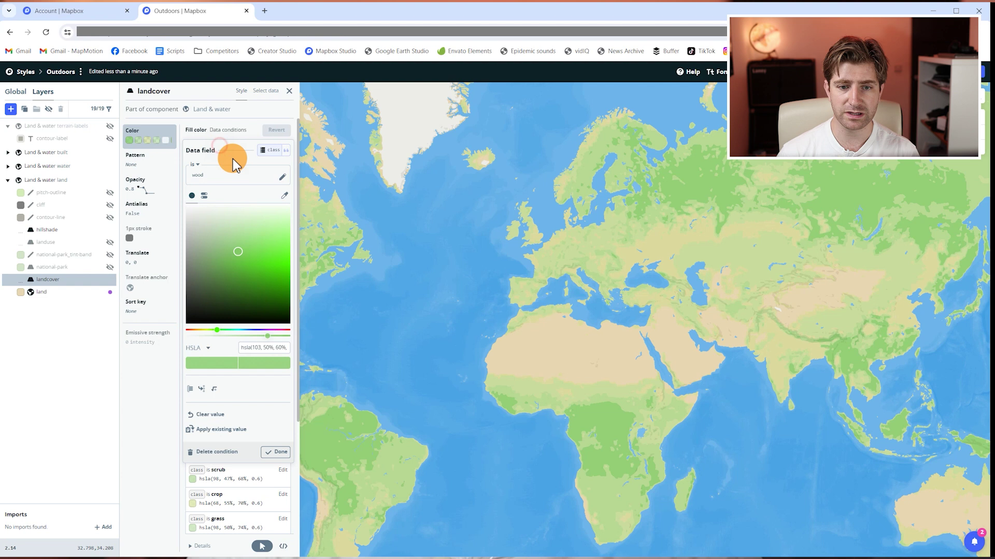
pyautogui.moveTo(255, 250)
pyautogui.mouseDown()
pyautogui.moveTo(277, 264)
pyautogui.moveTo(244, 233)
pyautogui.moveTo(228, 269)
pyautogui.moveTo(265, 233)
pyautogui.moveTo(237, 258)
pyautogui.mouseUp()
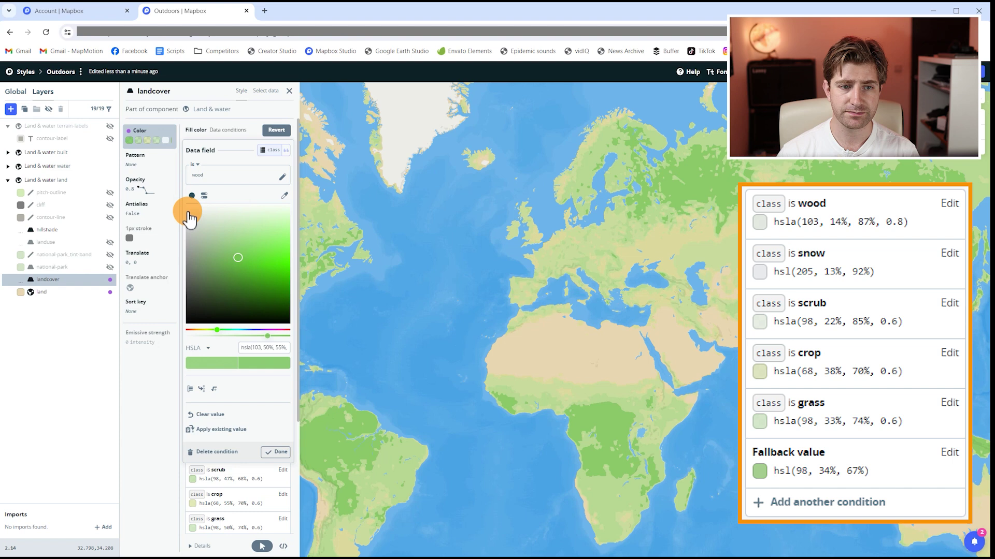
pyautogui.moveTo(212, 406); pyautogui.dragTo(271, 406)
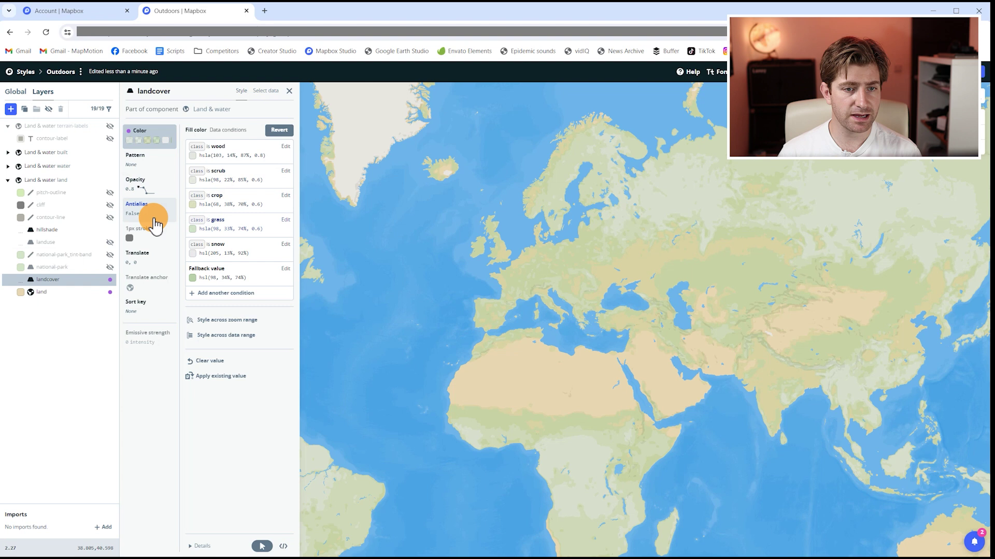
# Set the landcover fill opacity to 0.4 at both zoom stops
pyautogui.click(138, 186)
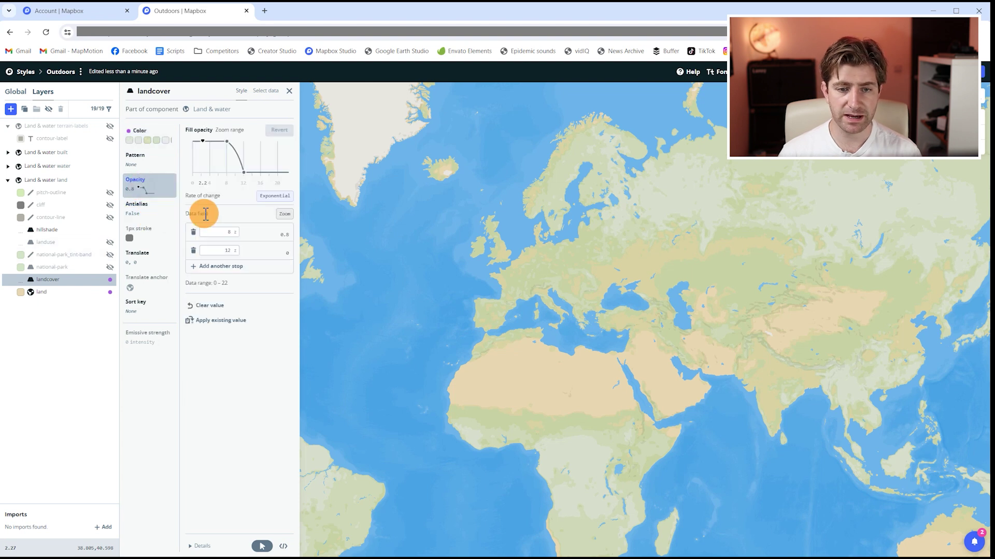
pyautogui.click(285, 236)
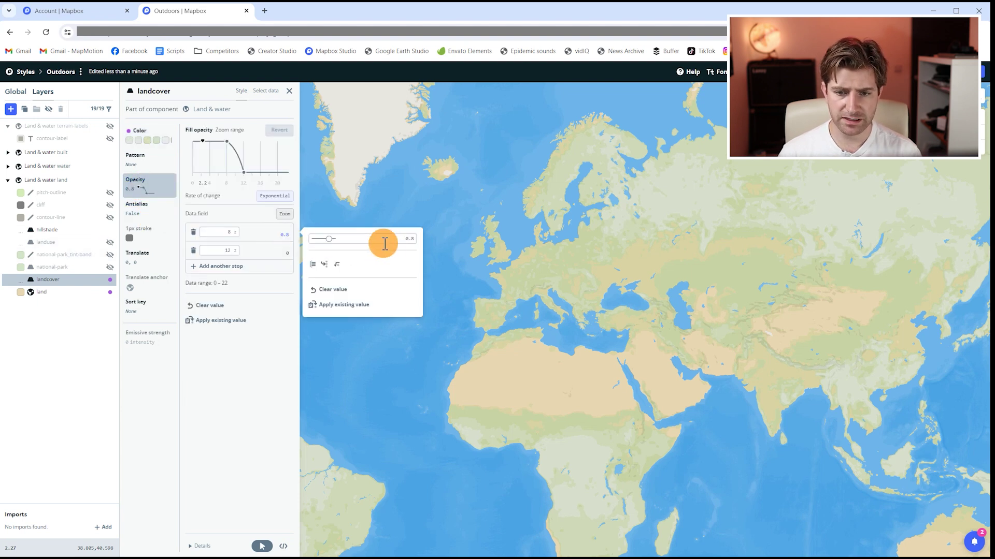
pyautogui.write('4')
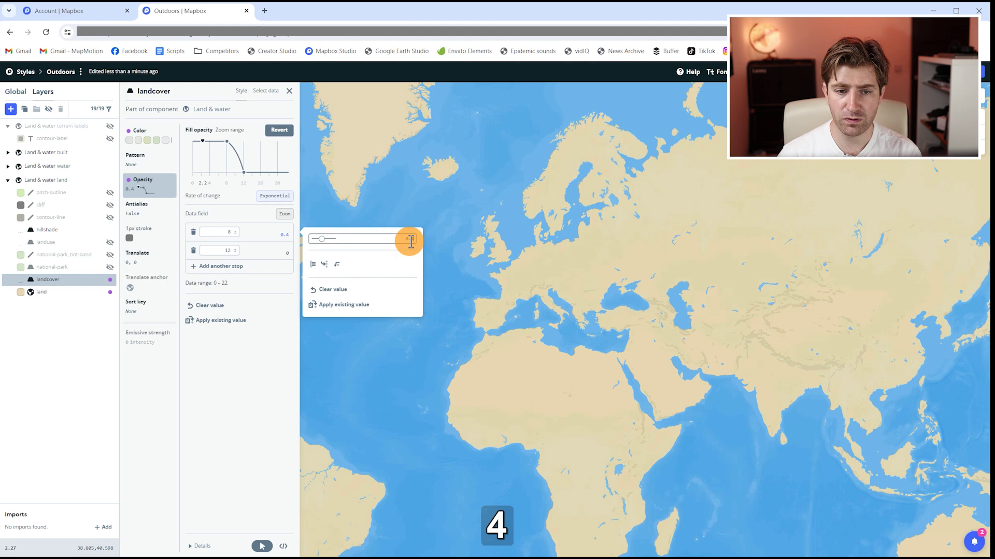
pyautogui.click(285, 256)
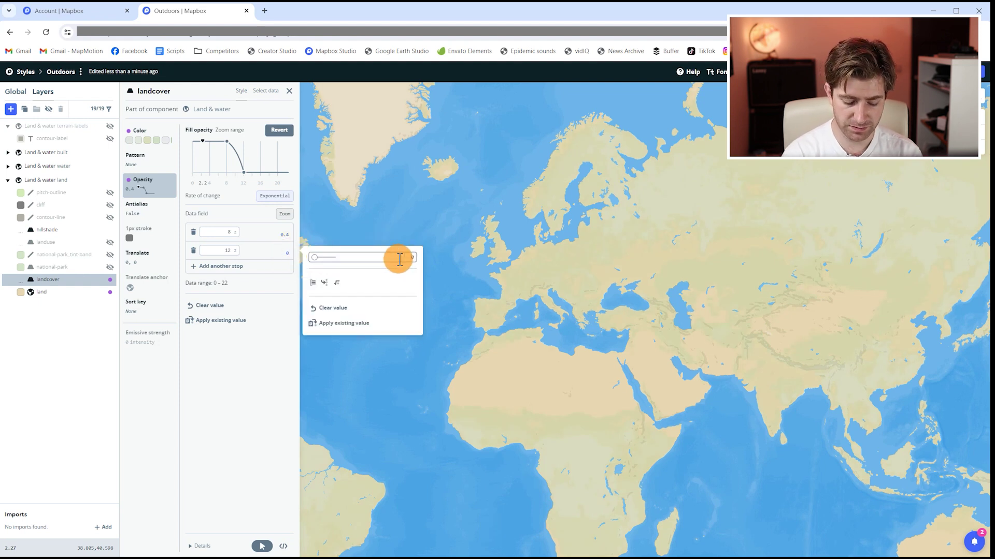
pyautogui.write('0.4')
pyautogui.press('Return')
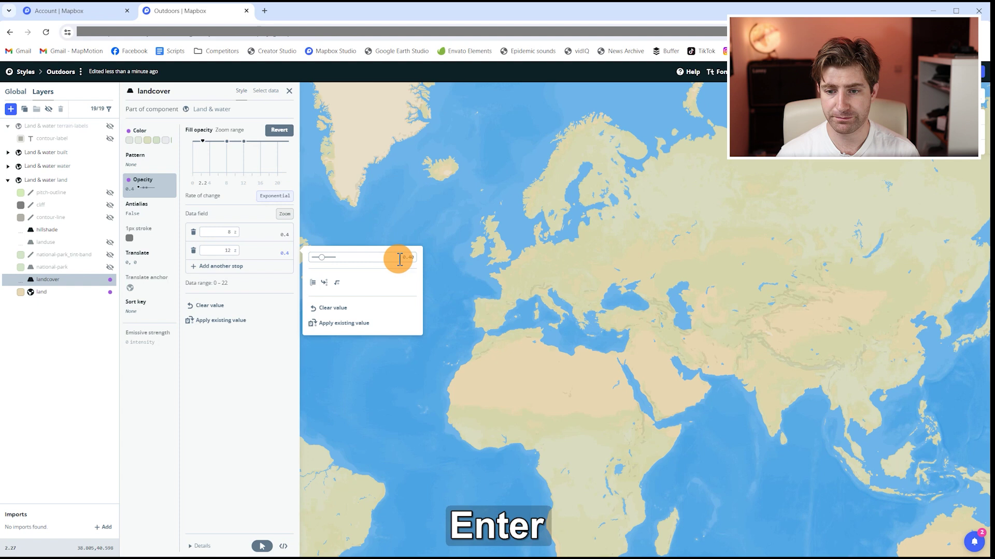
pyautogui.moveTo(415, 275); pyautogui.dragTo(434, 252)
pyautogui.click(498, 241)
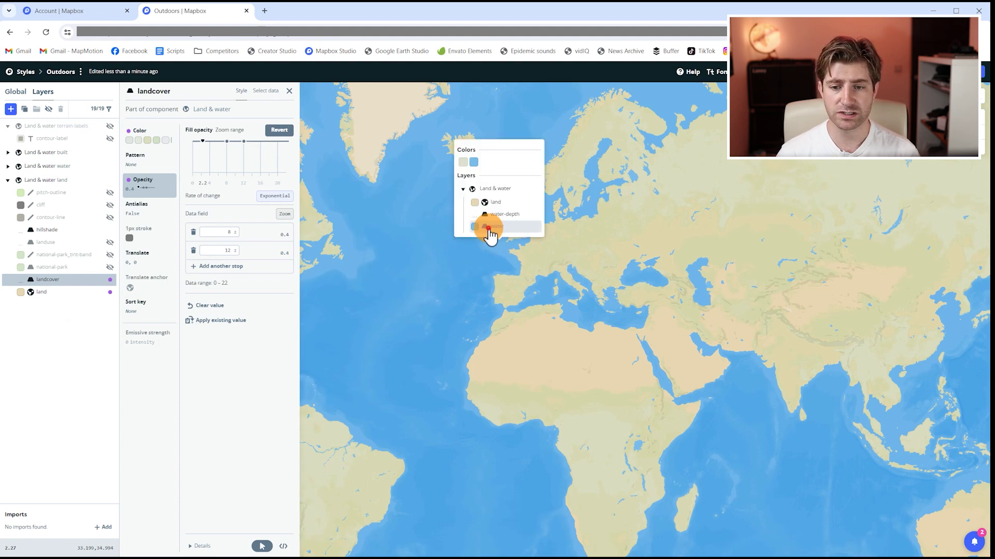
# Change the water layer's fill colour to pale blue hsl(205, 43%, 78%)
pyautogui.click(488, 228)
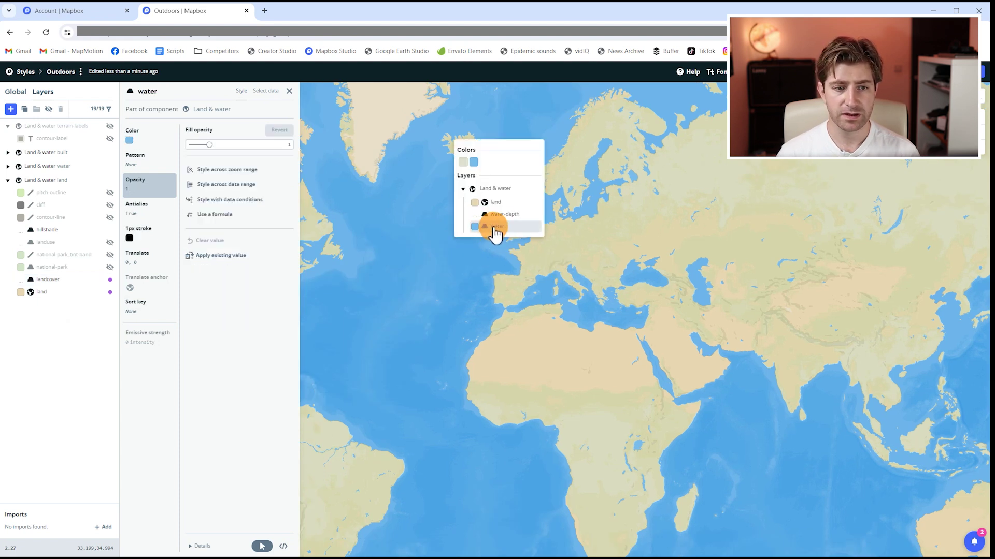
pyautogui.click(136, 135)
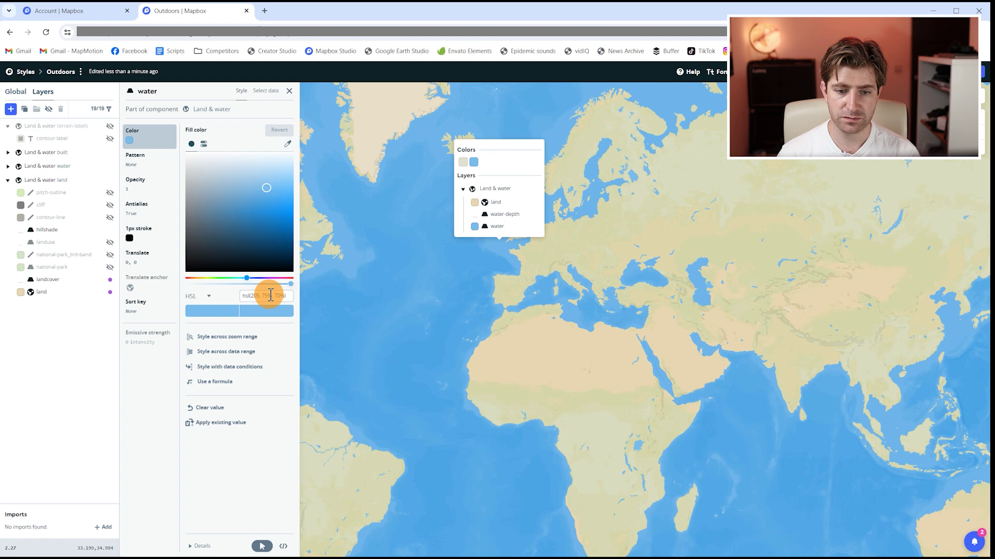
pyautogui.doubleClick(267, 295)
pyautogui.write('43')
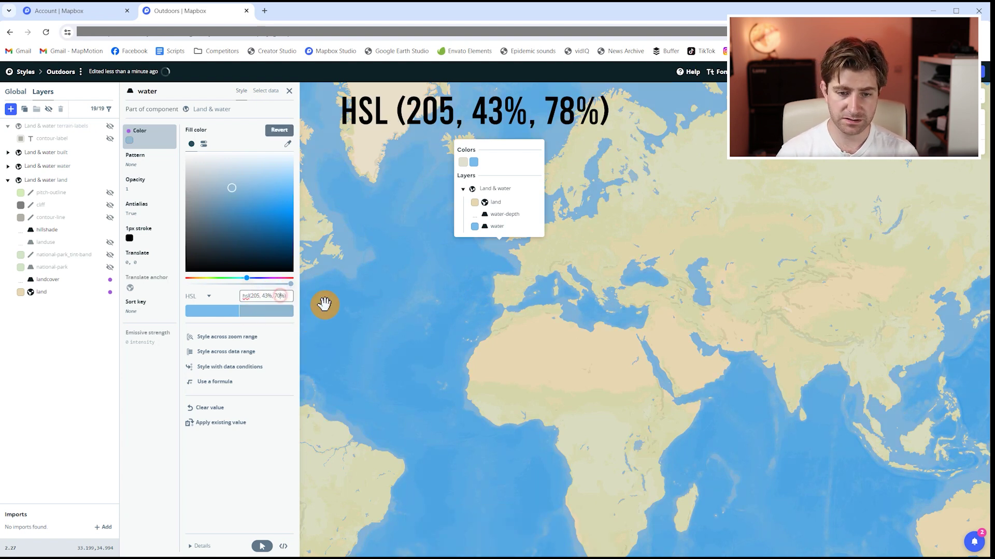
pyautogui.press('BackSpace')
pyautogui.write('8')
pyautogui.press('Return')
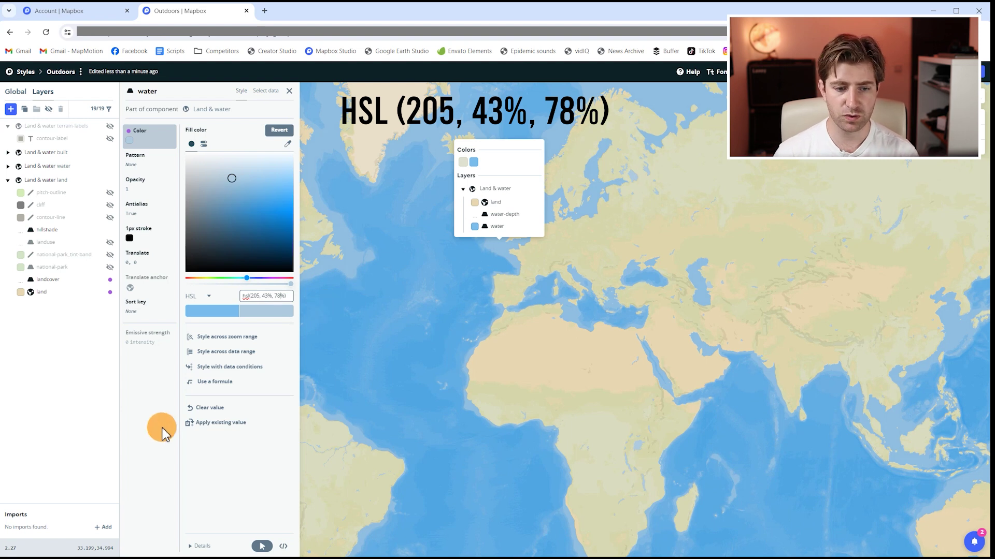
pyautogui.moveTo(670, 302); pyautogui.dragTo(566, 218)
pyautogui.click(416, 267)
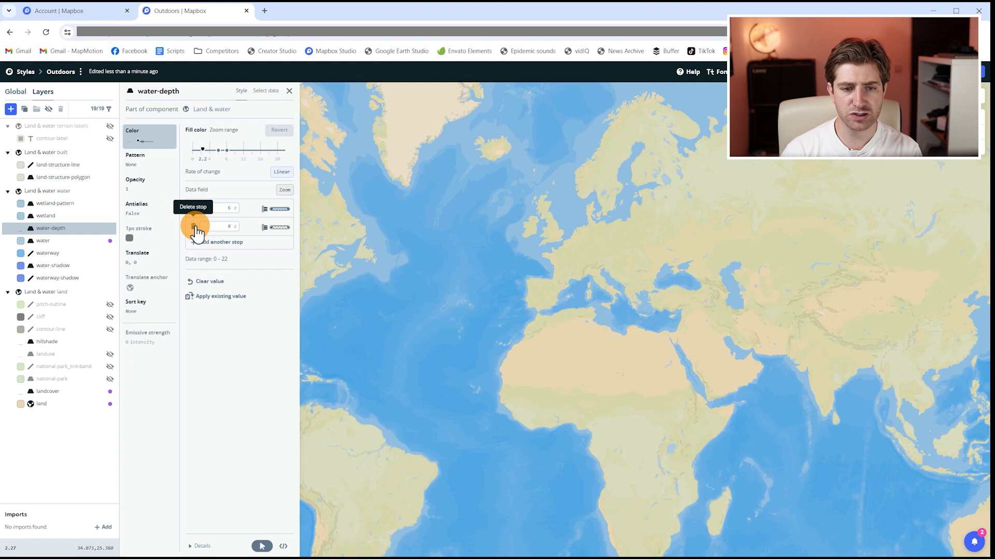
# Remove a water-depth colour stop and set light-blue colours for depth stops 0, 200 and 7000
pyautogui.click(195, 227)
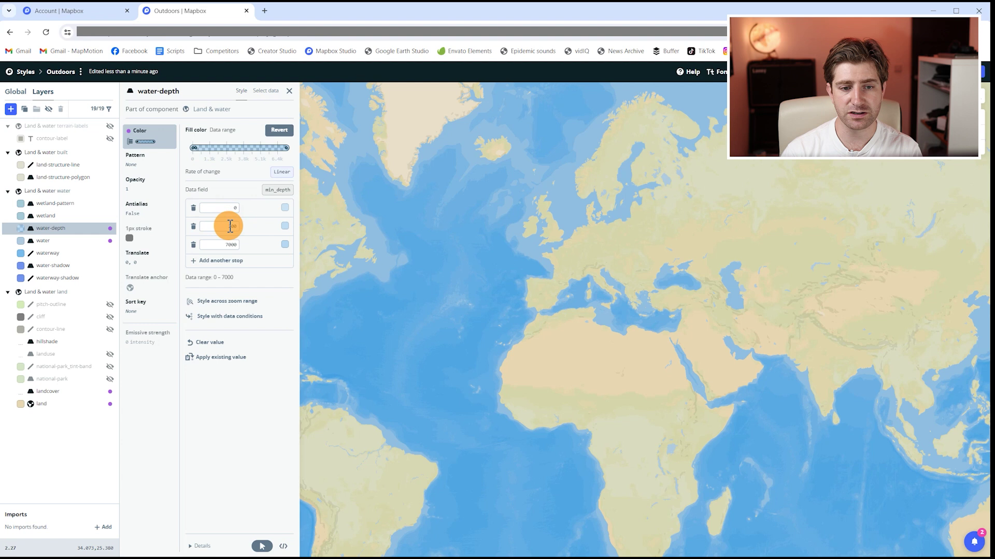
pyautogui.click(284, 207)
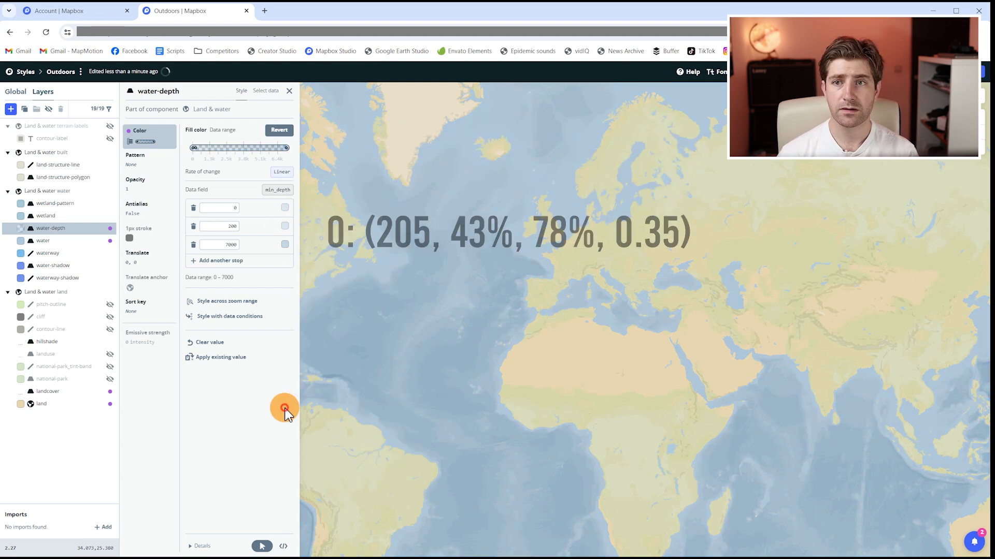
pyautogui.scroll(-3, 526, 251)
pyautogui.moveTo(518, 259); pyautogui.dragTo(526, 251)
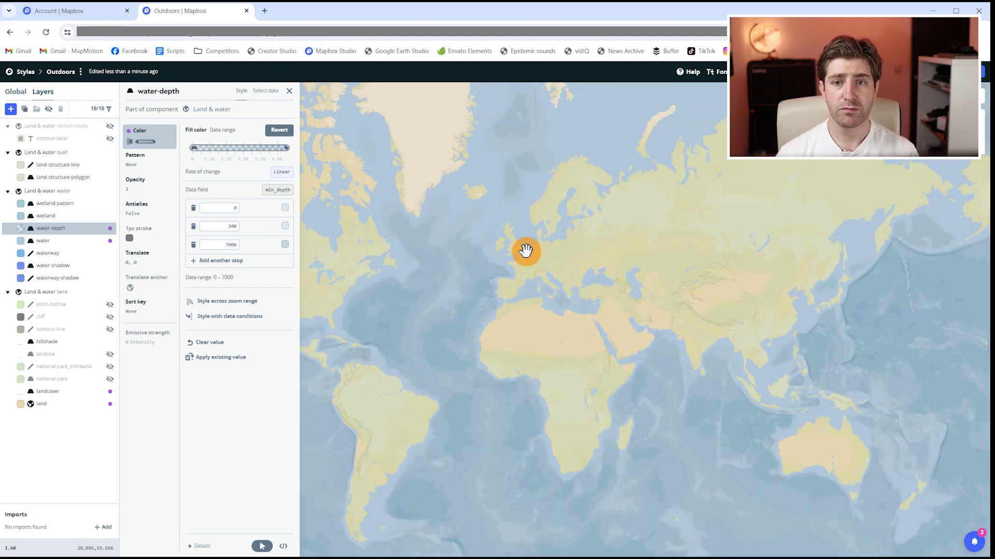
pyautogui.scroll(2, 610, 320)
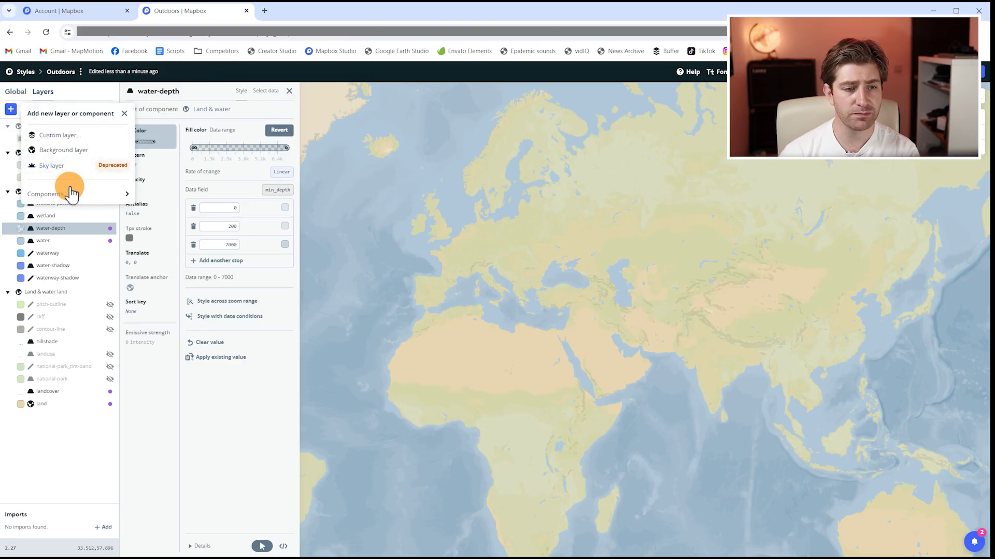
# Add a custom line layer using Mapbox Countries v1 country_boundaries data
pyautogui.click(70, 138)
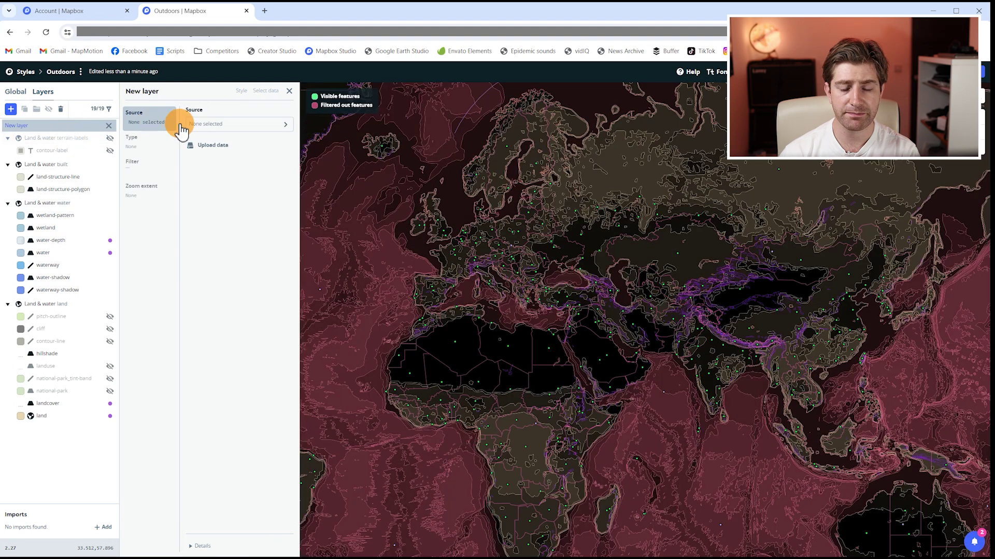
pyautogui.click(280, 127)
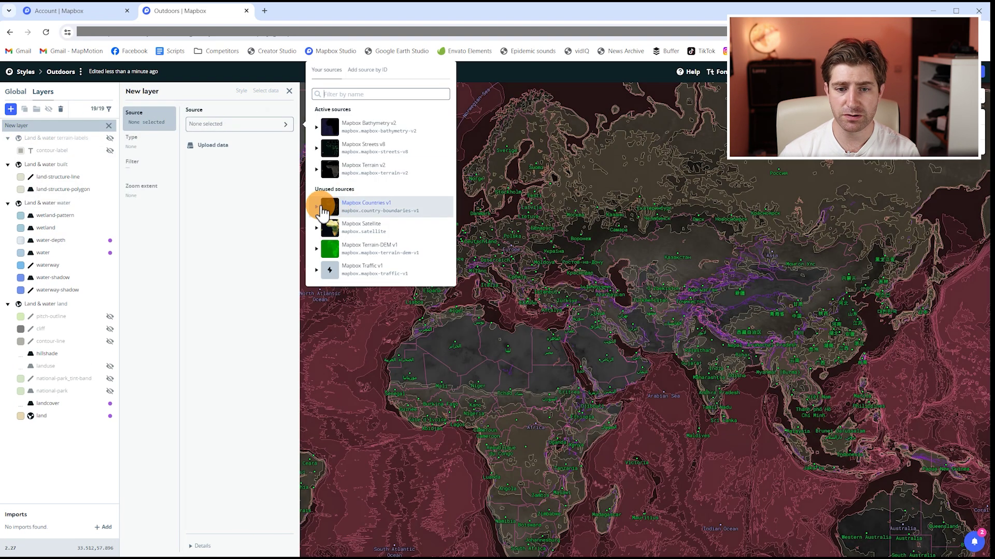
pyautogui.click(317, 208)
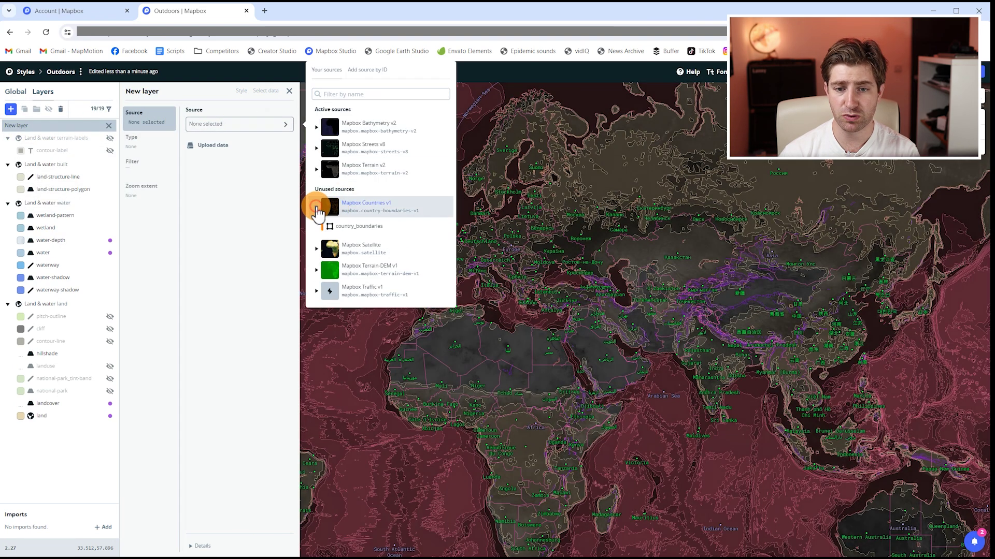
pyautogui.click(349, 225)
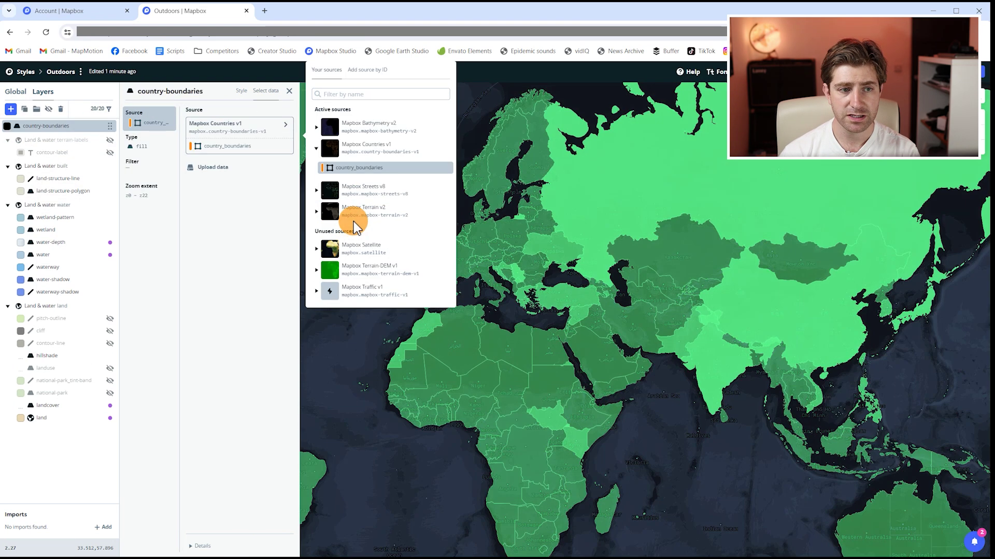
pyautogui.click(139, 143)
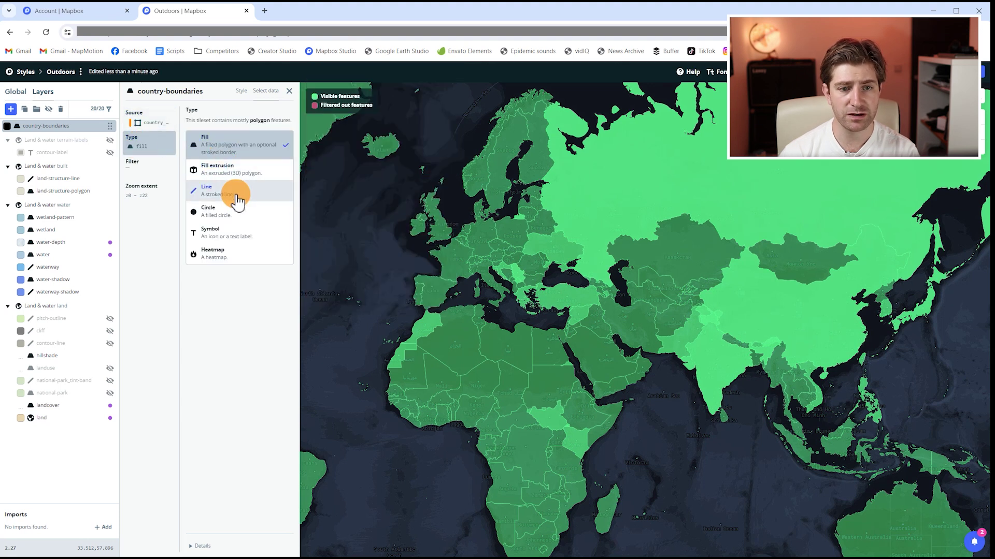
pyautogui.click(234, 192)
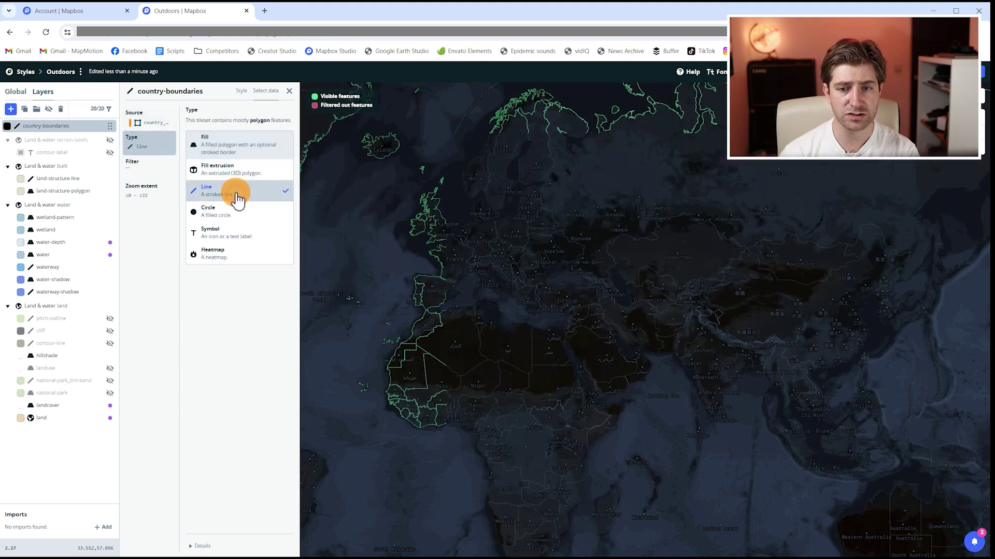
pyautogui.click(289, 92)
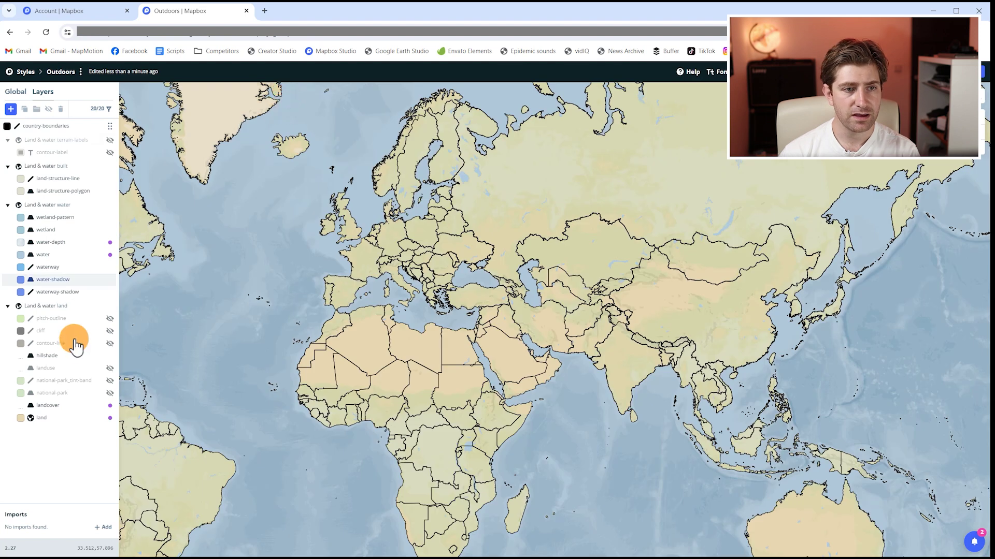
# Style country-boundaries as grey hsl(0, 0%, 48%) lines at 0.4 opacity and 0.5 px width
pyautogui.click(58, 127)
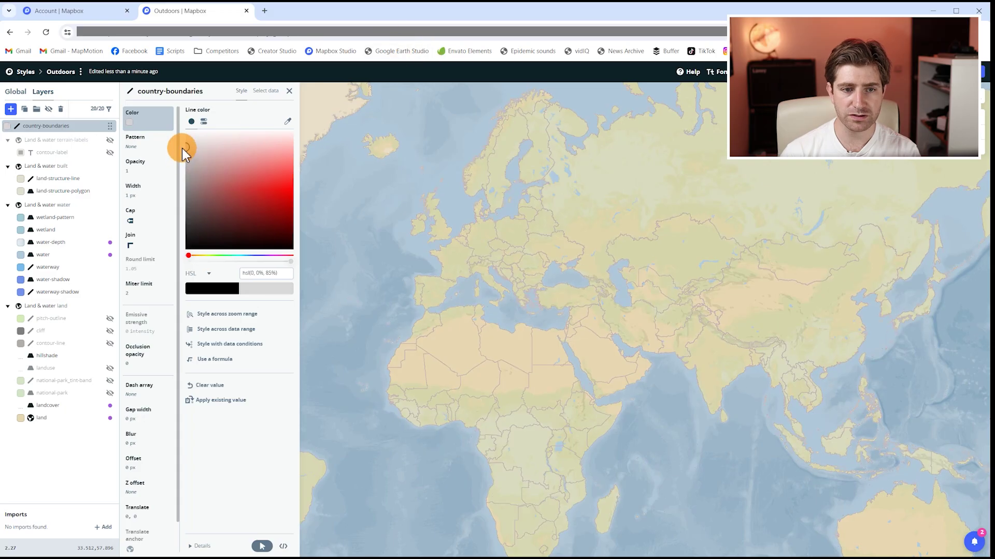
pyautogui.click(135, 173)
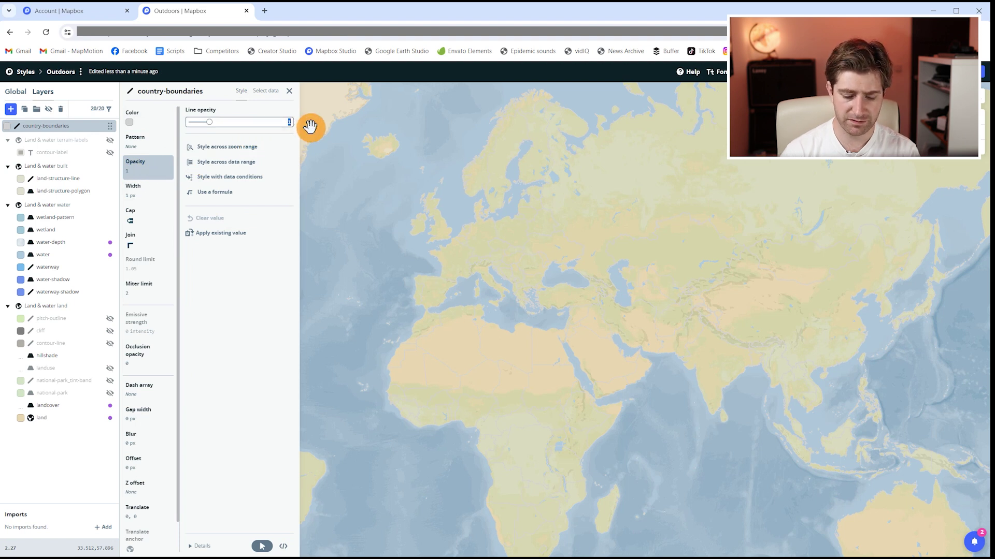
pyautogui.write('0.4')
pyautogui.press('Return')
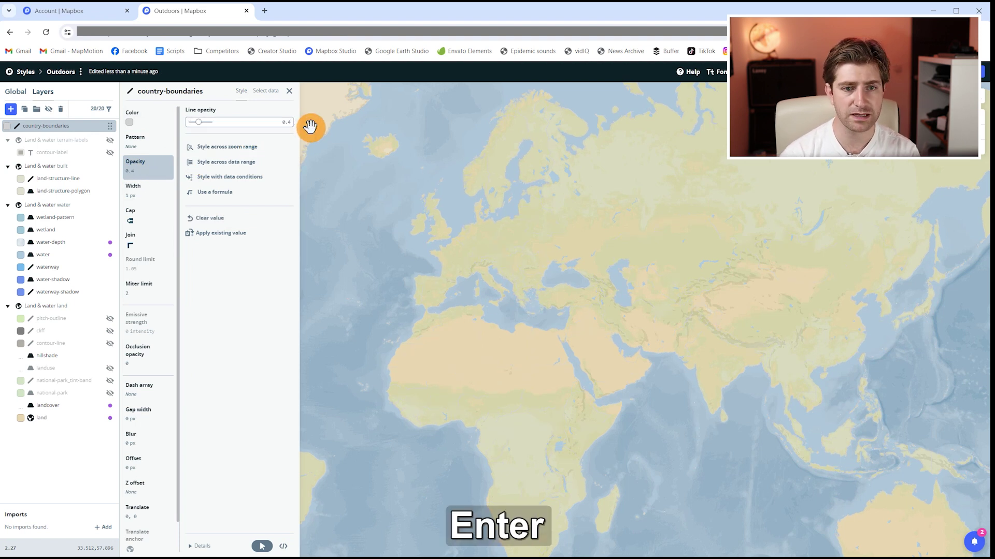
pyautogui.click(137, 191)
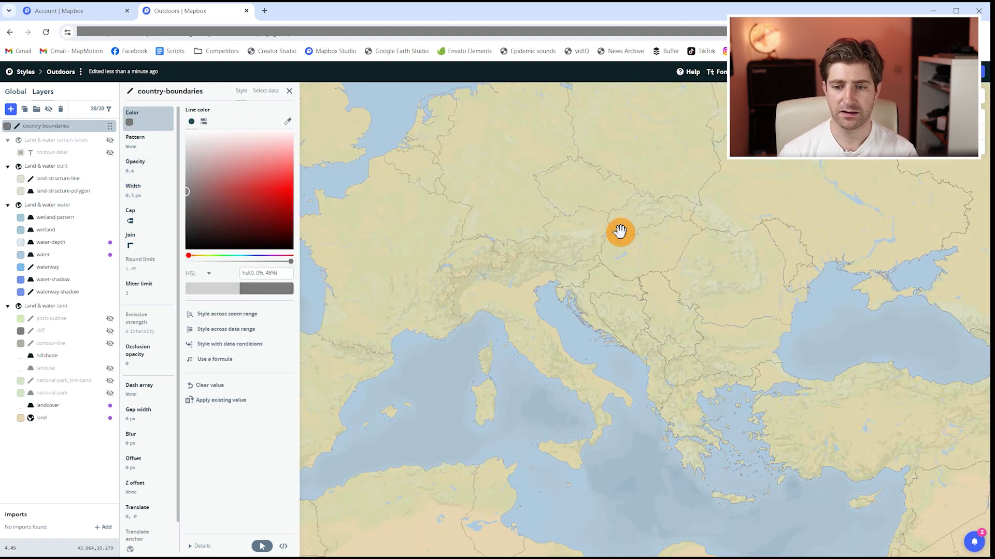
pyautogui.scroll(-3, 595, 236)
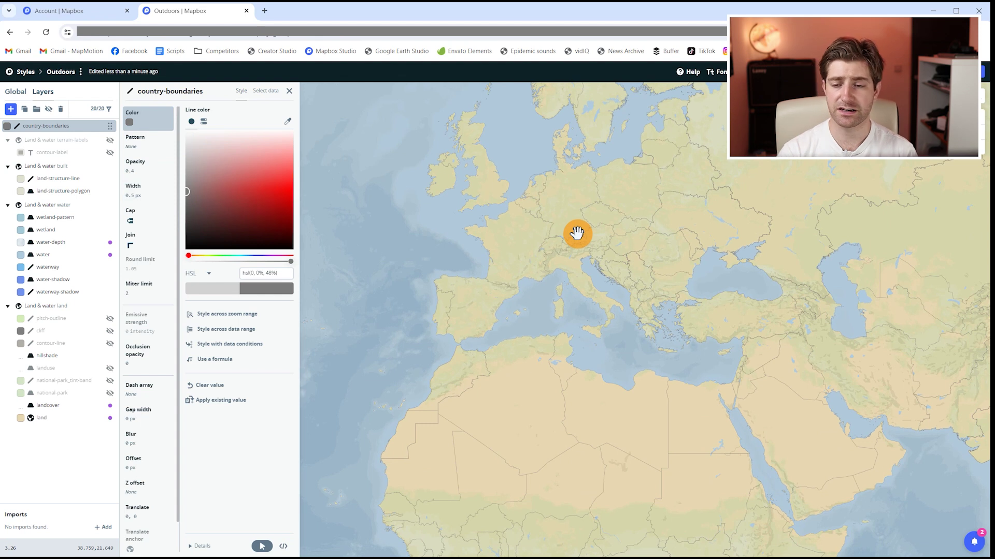
pyautogui.moveTo(507, 246); pyautogui.dragTo(559, 264)
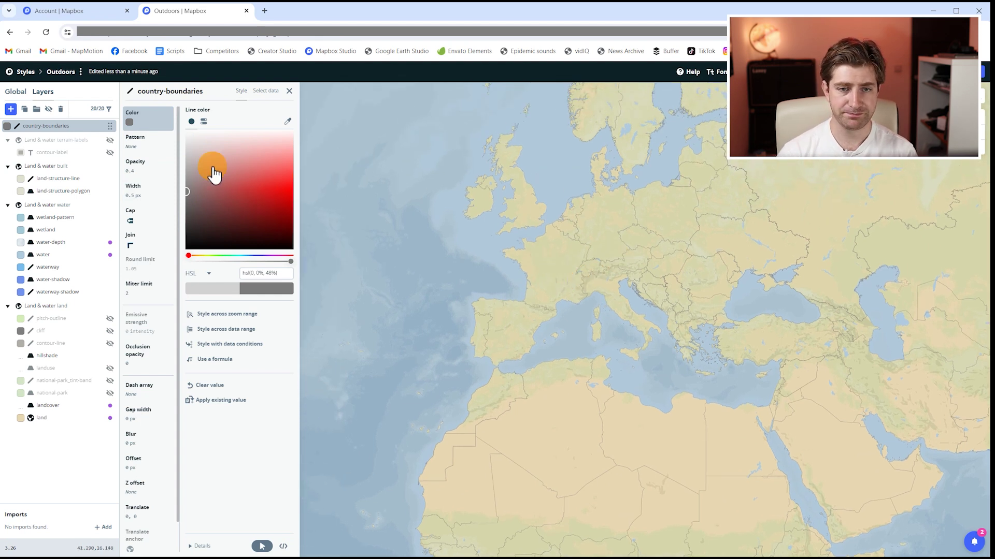
pyautogui.click(83, 451)
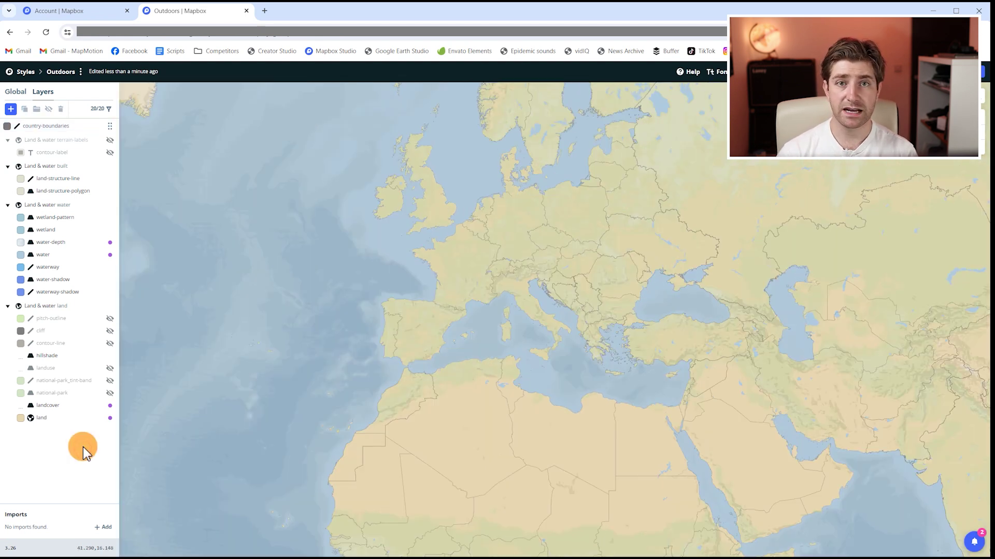
# Add a custom hillshade layer from Mapbox Terrain-DEM v1, then pan over Asia to check the relief
pyautogui.click(11, 109)
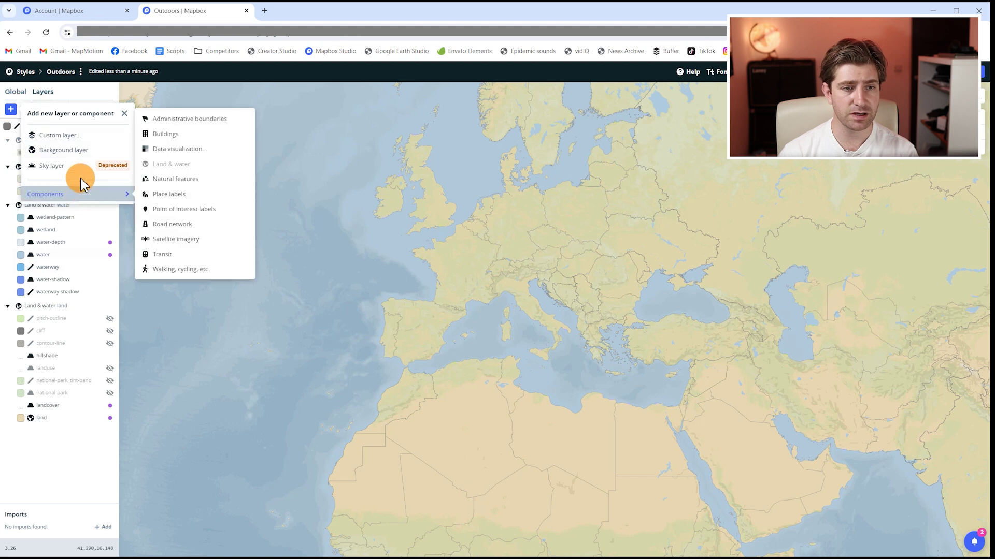
pyautogui.click(75, 137)
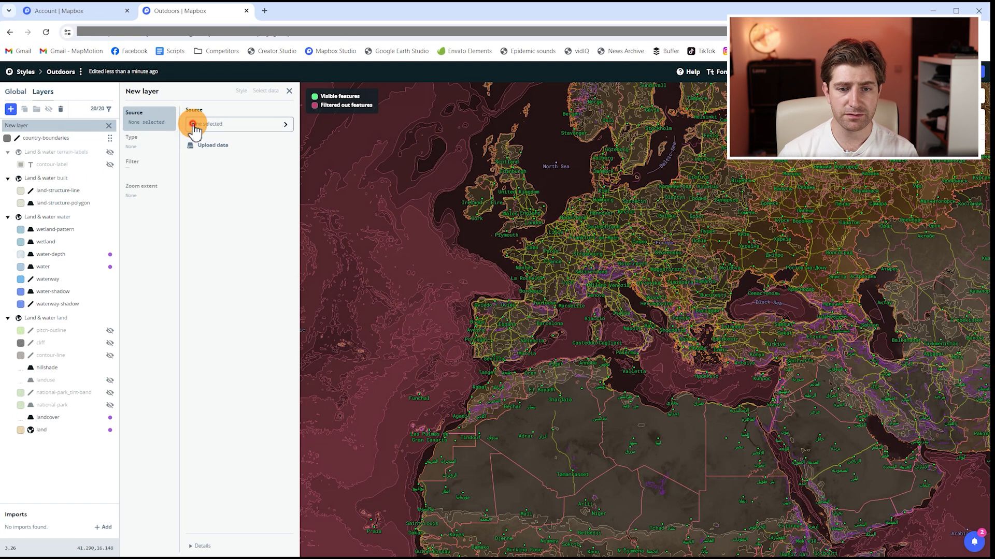
pyautogui.click(195, 127)
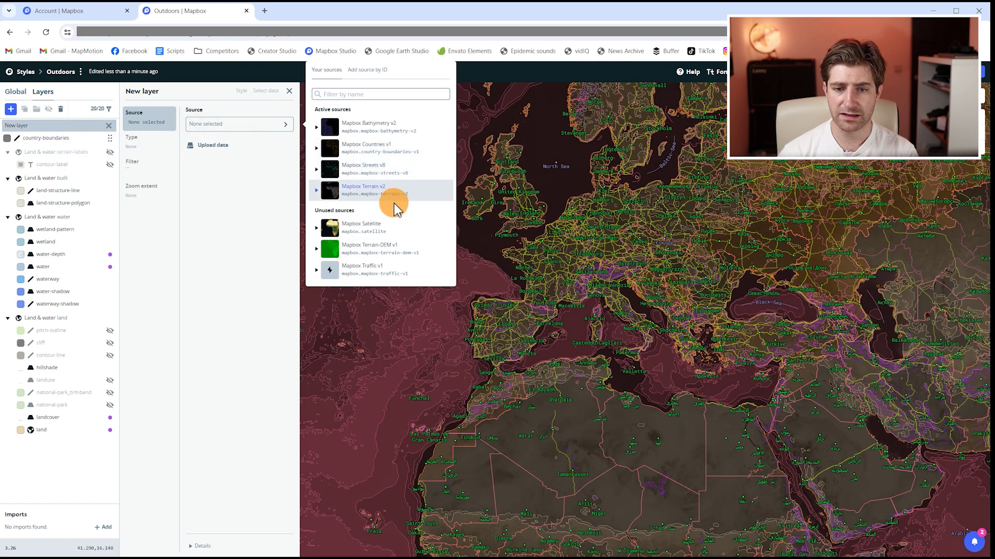
pyautogui.click(391, 254)
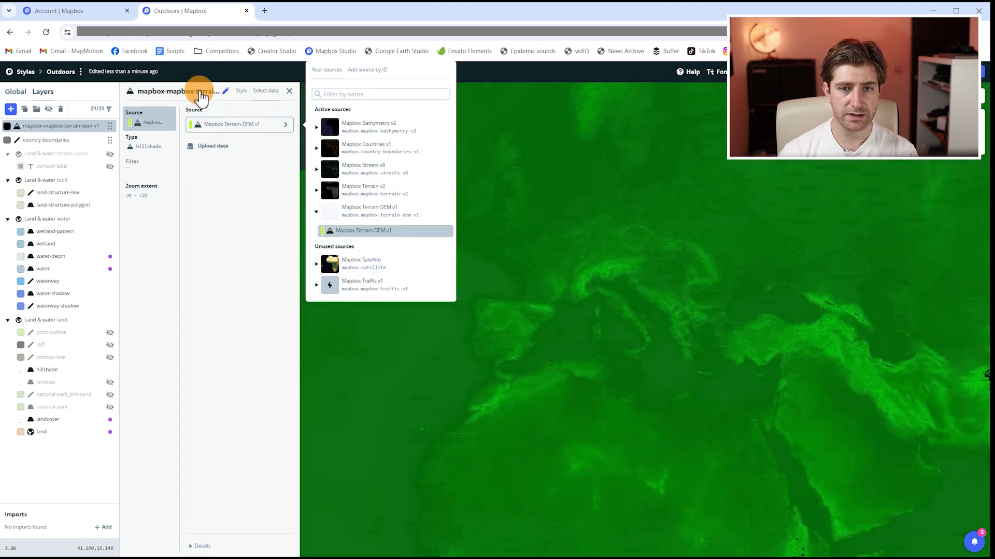
pyautogui.click(290, 92)
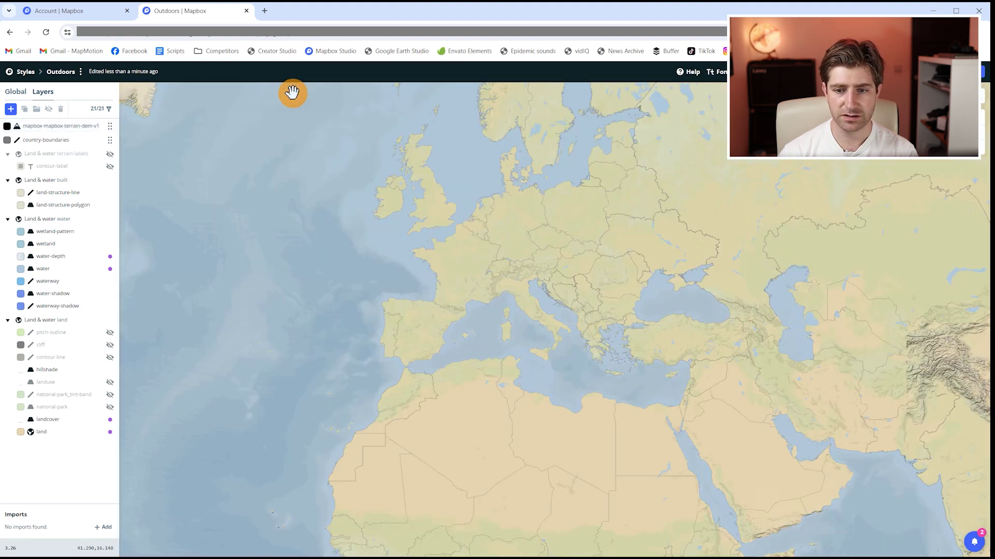
pyautogui.moveTo(759, 252); pyautogui.dragTo(657, 231)
pyautogui.scroll(-3, 823, 313)
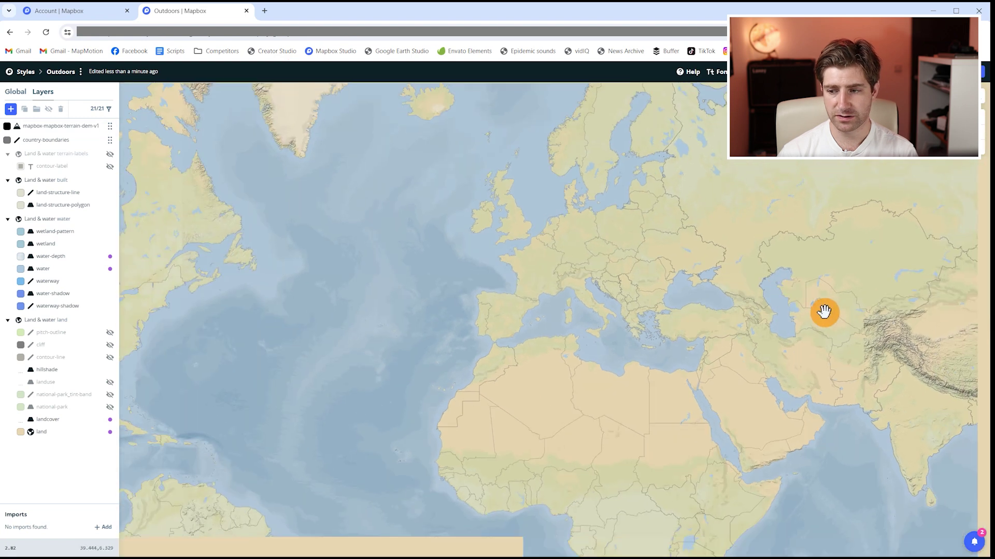
pyautogui.moveTo(824, 313); pyautogui.dragTo(603, 265)
pyautogui.scroll(-3, 603, 266)
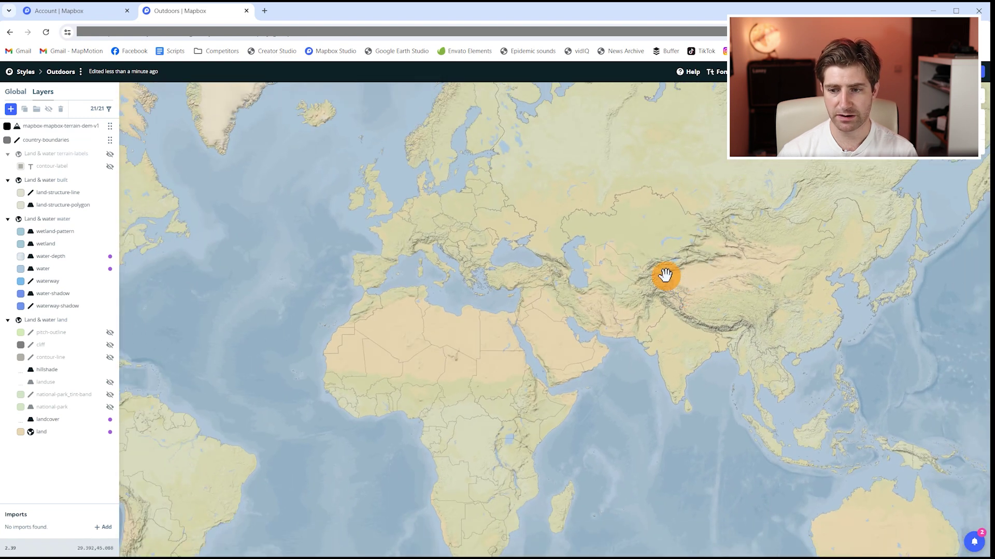
pyautogui.scroll(3, 689, 287)
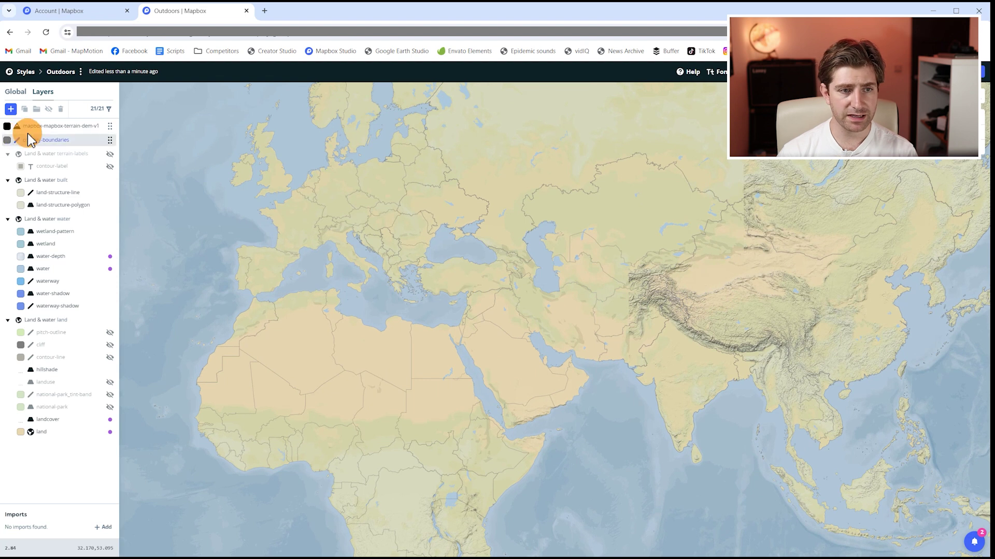
# Lower the hillshade layer's intensity to 0.38 to soften the relief
pyautogui.click(45, 127)
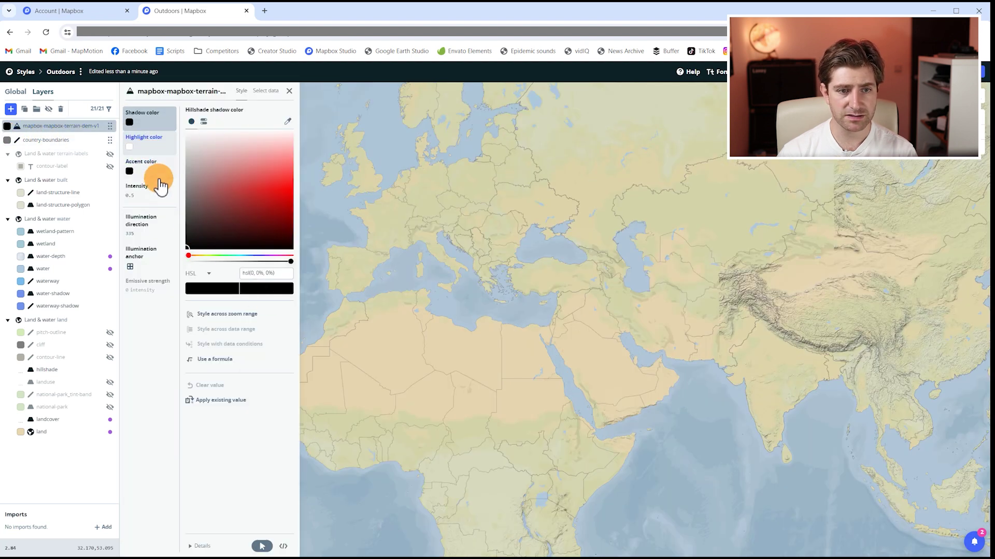
pyautogui.click(134, 190)
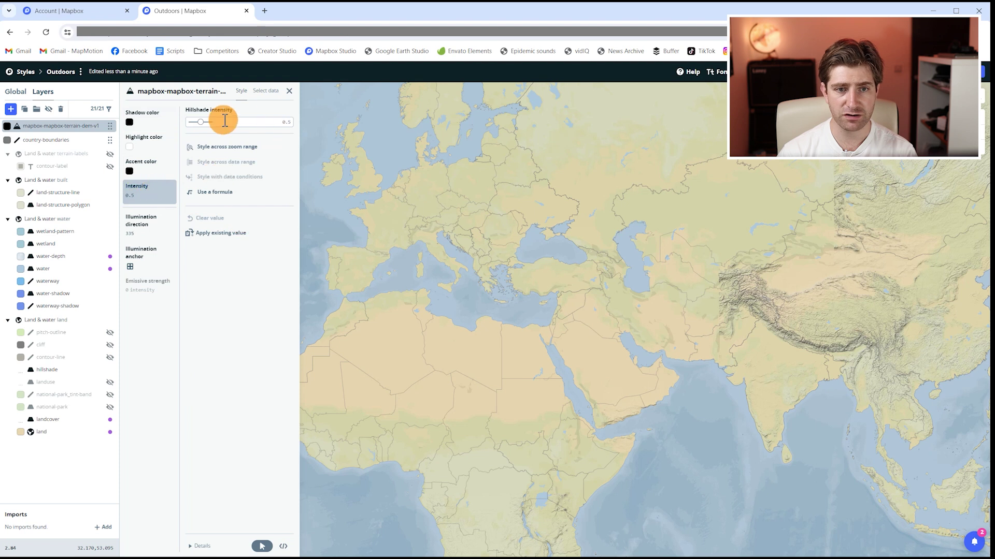
pyautogui.moveTo(206, 122)
pyautogui.mouseDown()
pyautogui.moveTo(235, 123)
pyautogui.moveTo(195, 124)
pyautogui.mouseUp()
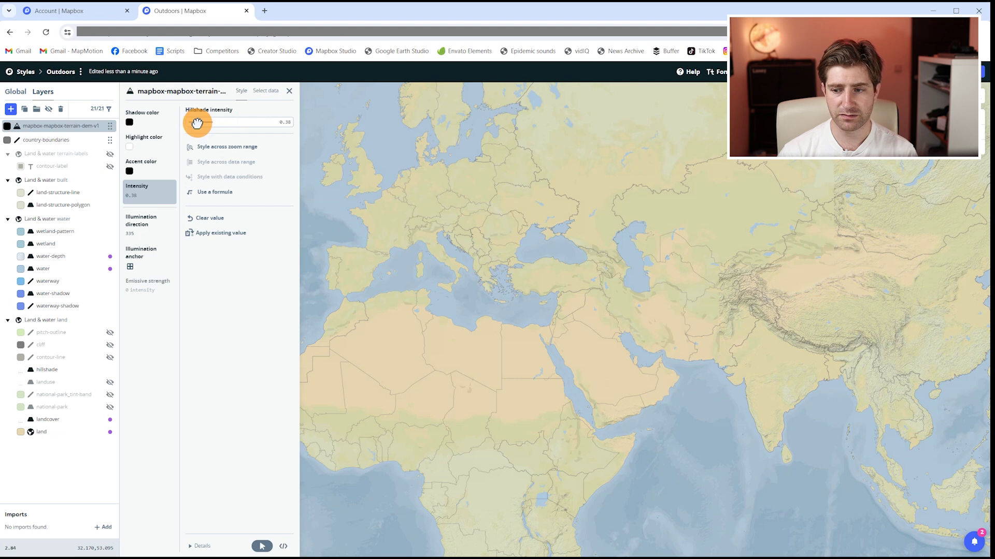
pyautogui.scroll(-4, 660, 249)
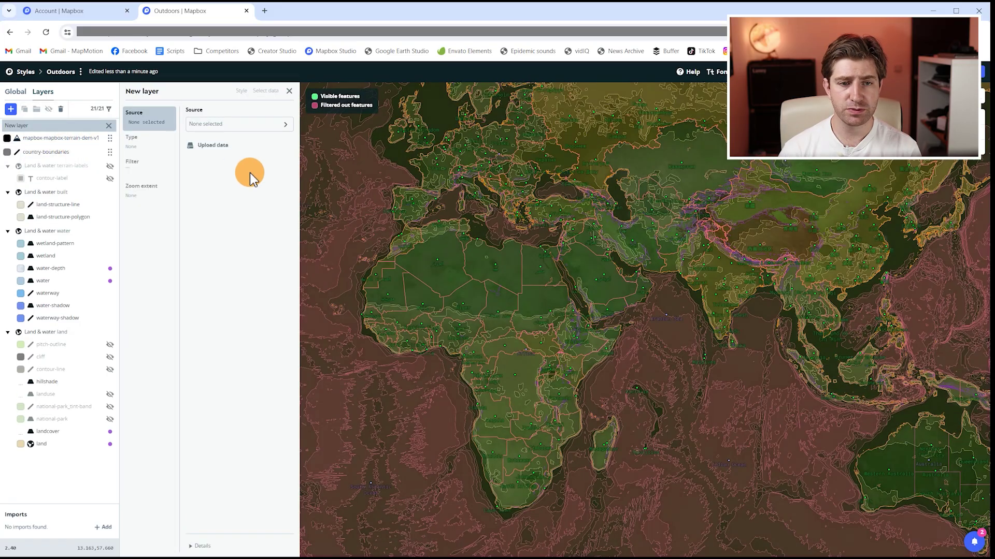
# Set the new layer's source to Mapbox Satellite and its raster opacity to 0.13
pyautogui.click(231, 124)
pyautogui.click(385, 255)
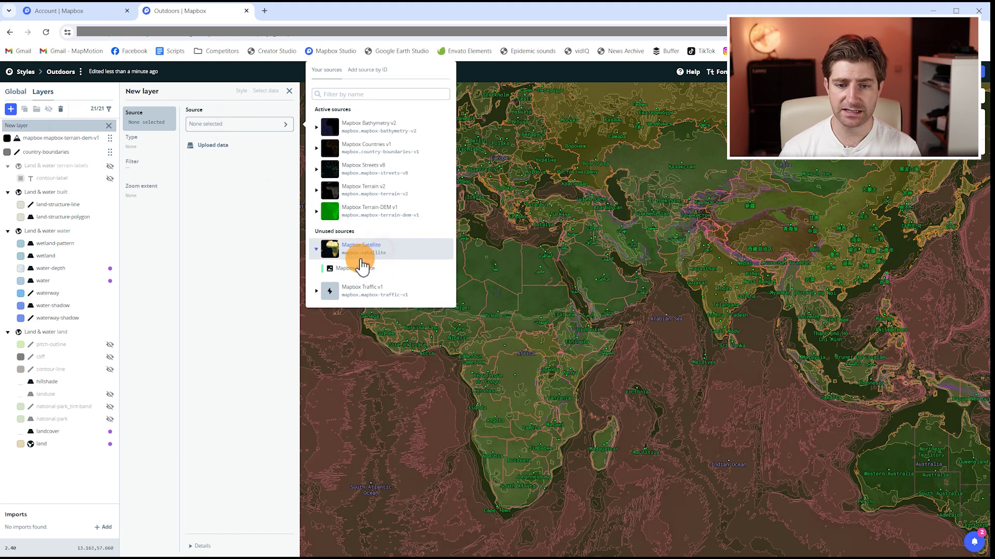
pyautogui.click(360, 270)
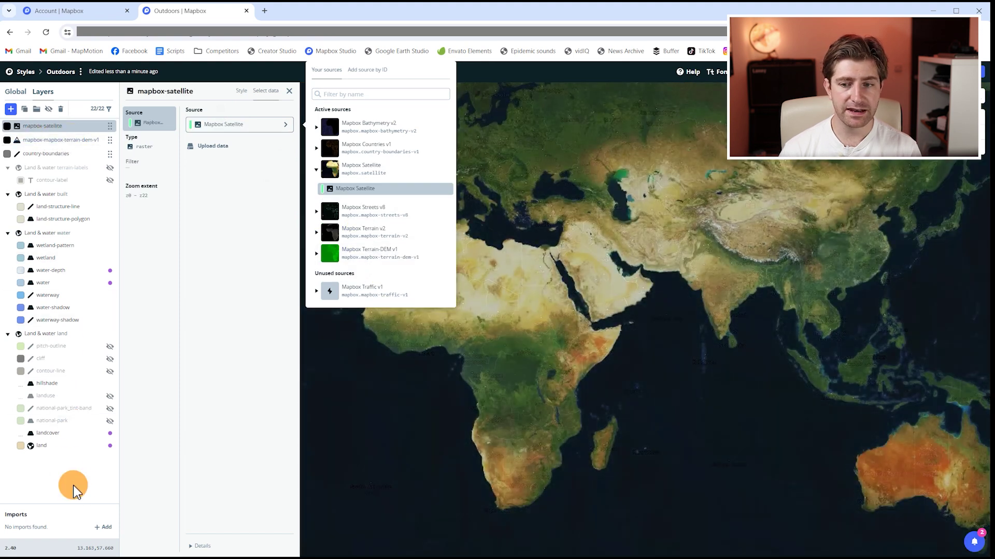
pyautogui.click(71, 519)
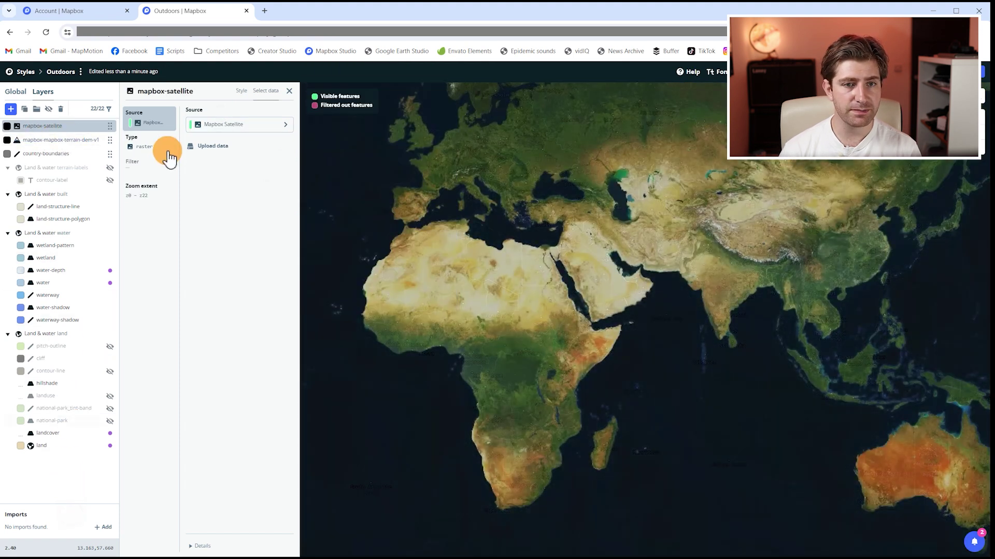
pyautogui.click(41, 130)
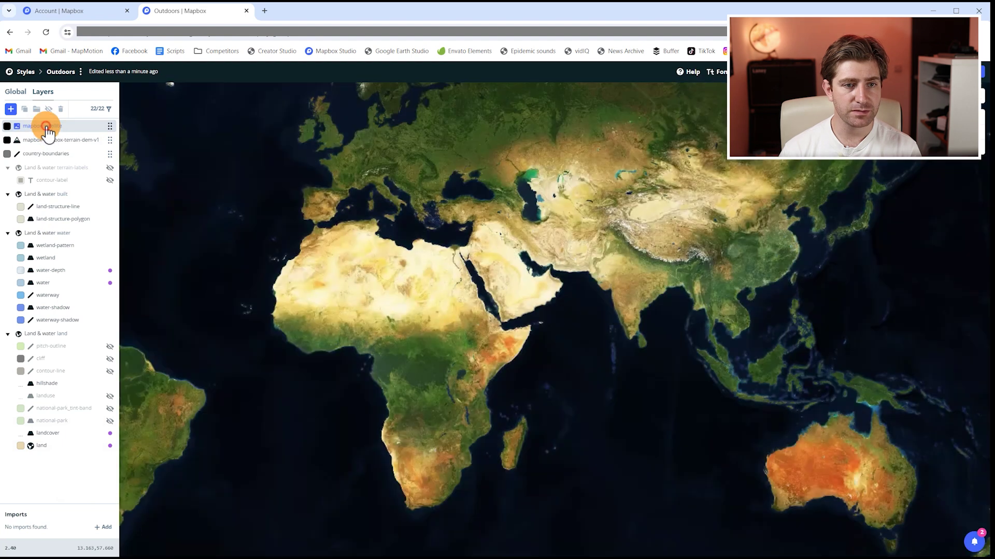
pyautogui.click(46, 130)
pyautogui.click(207, 123)
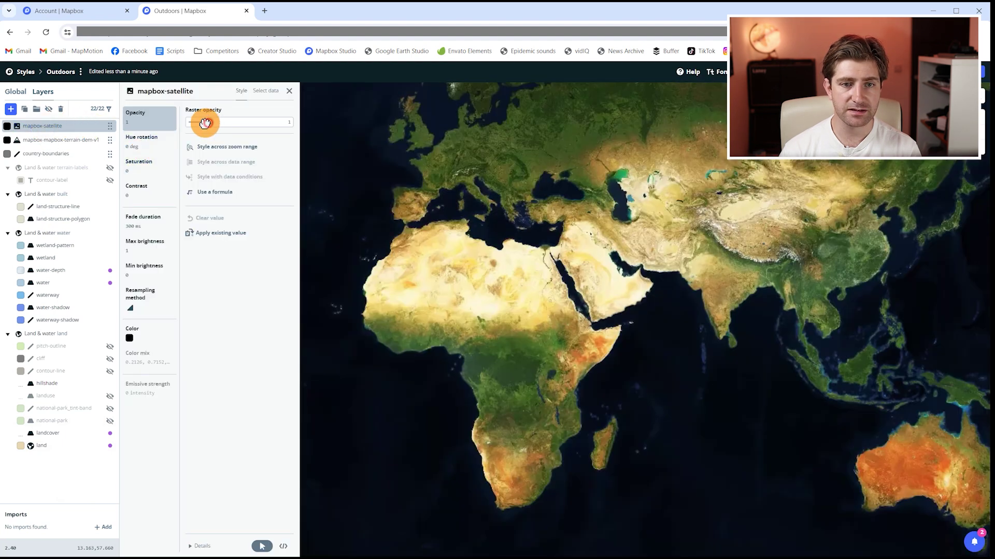
pyautogui.moveTo(206, 123); pyautogui.dragTo(192, 126)
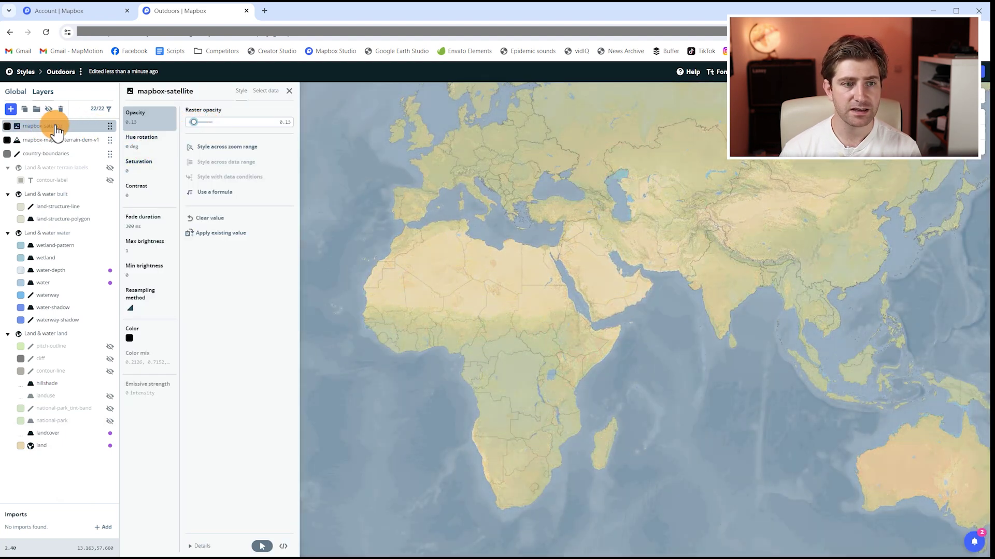
# Move mapbox-satellite below the water layers, just above the land group, and hide it
pyautogui.moveTo(59, 173); pyautogui.dragTo(450, 229)
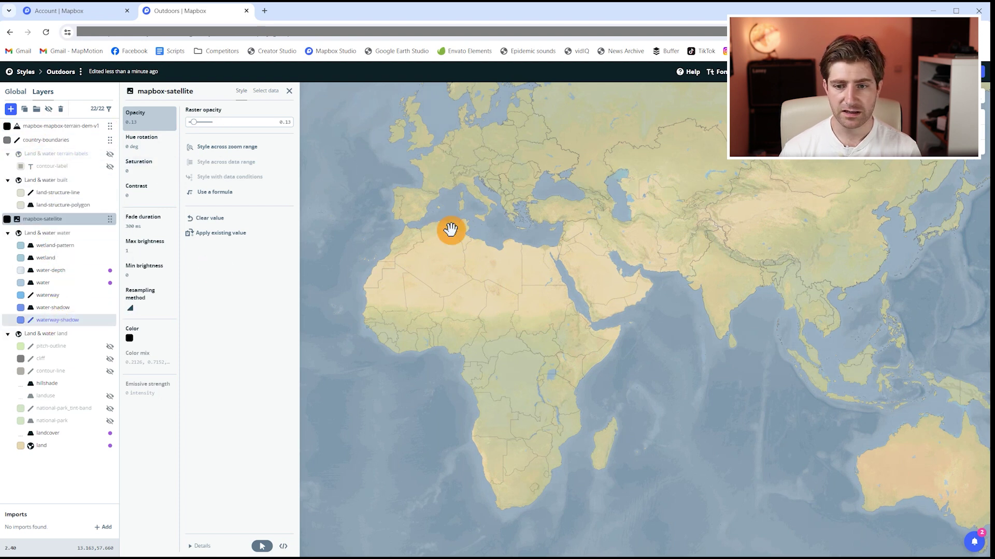
pyautogui.moveTo(42, 217); pyautogui.dragTo(56, 361)
pyautogui.scroll(-2, 613, 278)
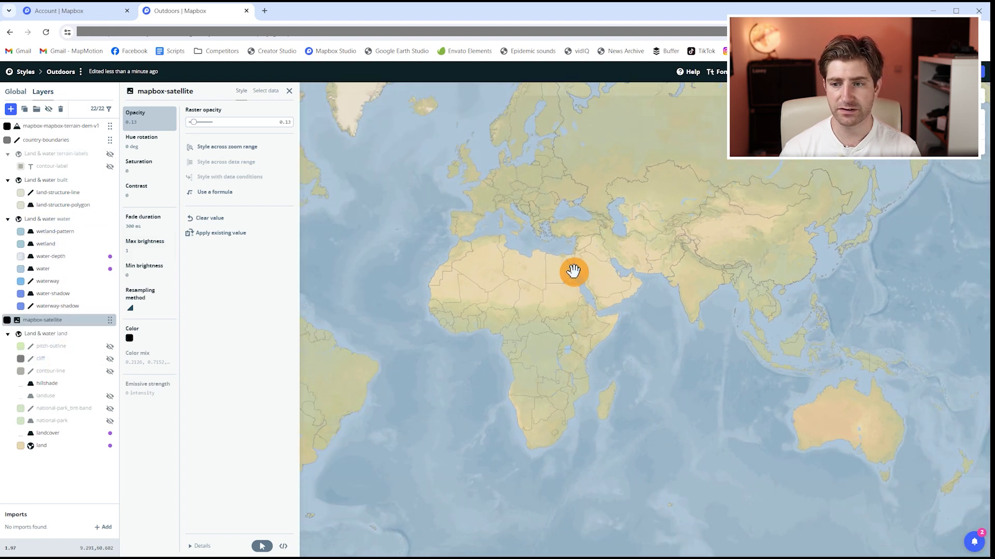
pyautogui.click(48, 109)
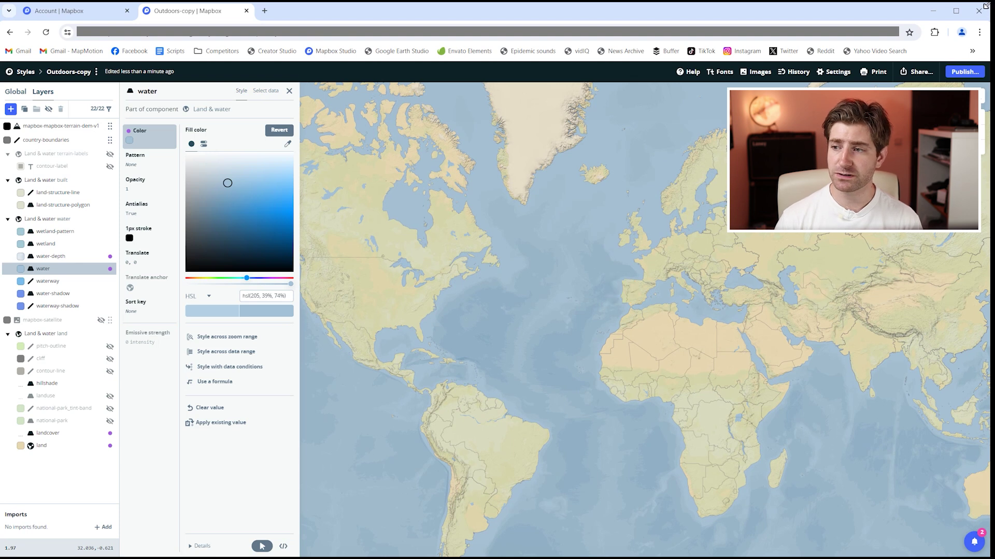
# Publish the Outdoors-copy style's draft changes and dismiss the success message
pyautogui.click(964, 68)
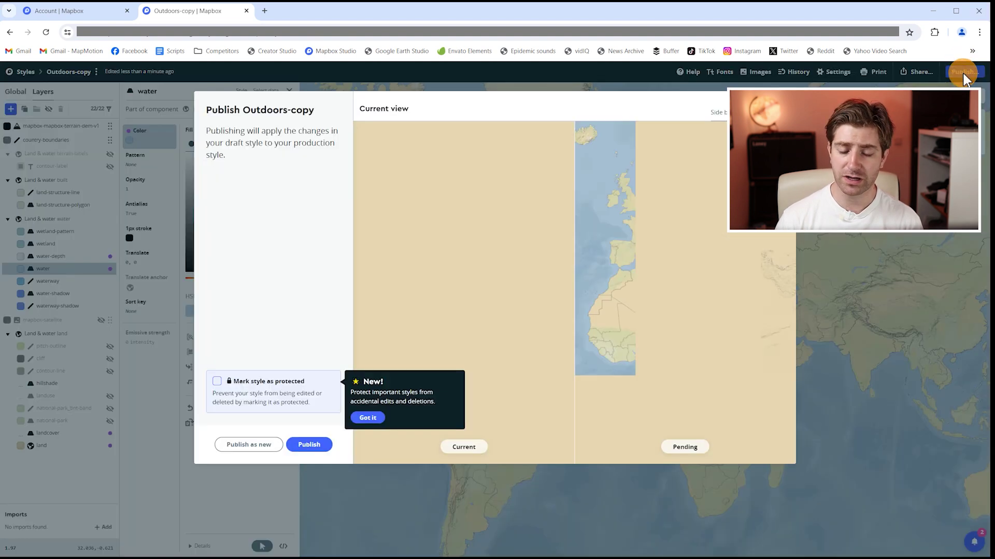
pyautogui.click(311, 444)
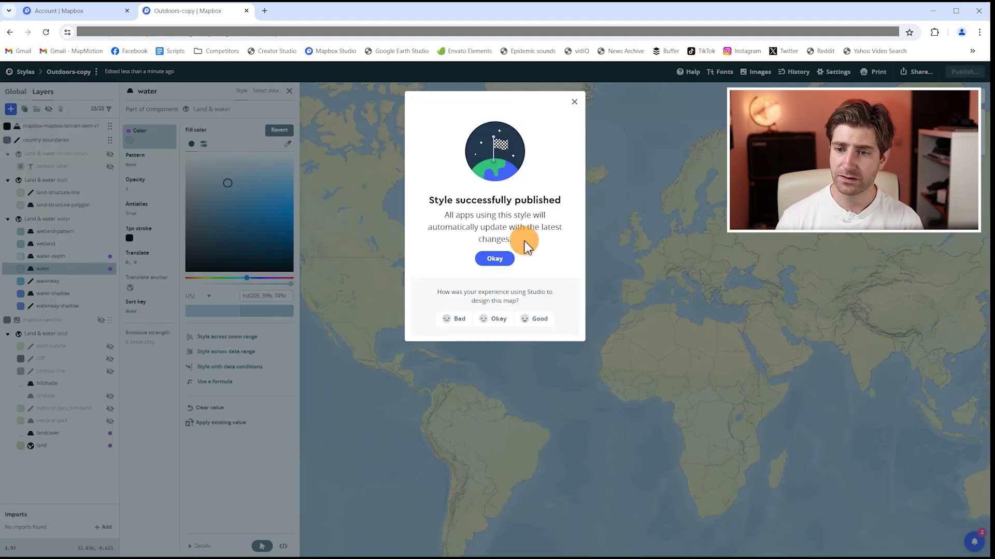
pyautogui.click(492, 259)
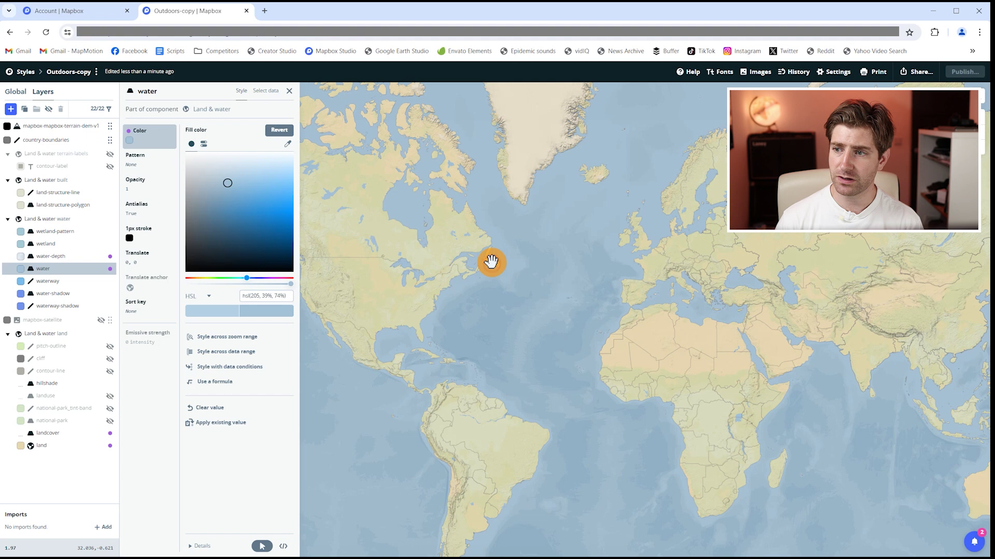
# Show the style's third-party developer resources with the CARTO integration URL selected
pyautogui.click(907, 75)
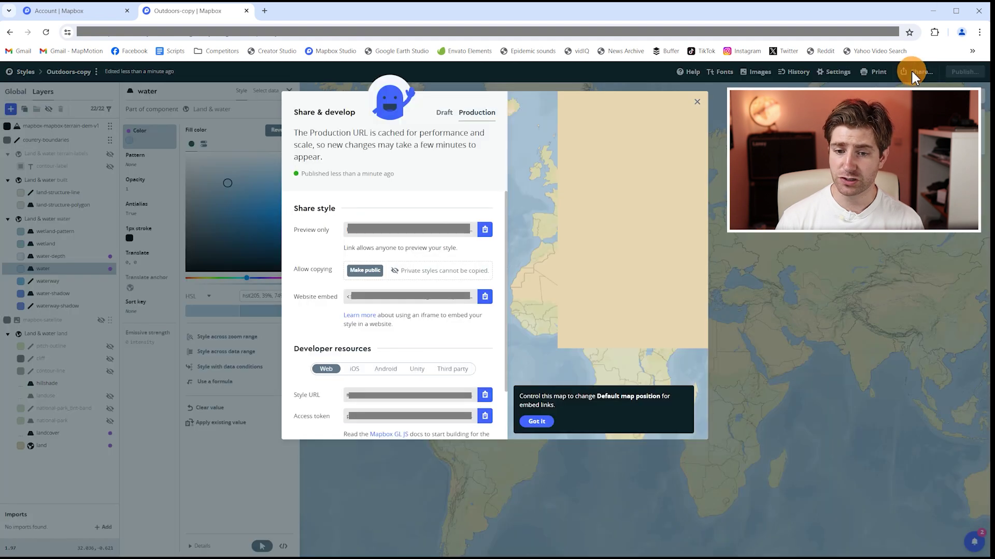
pyautogui.click(451, 369)
pyautogui.scroll(-2, 414, 337)
pyautogui.click(401, 319)
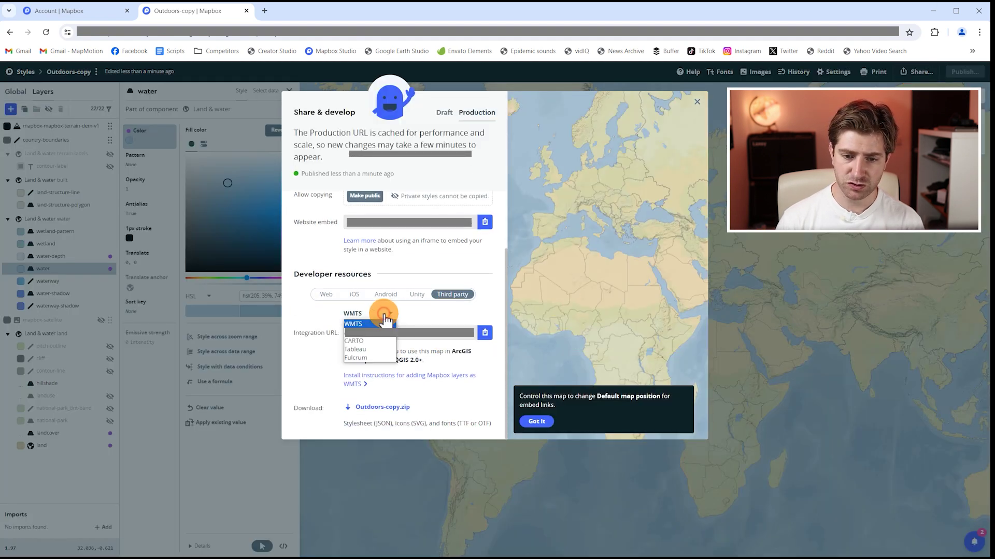
pyautogui.click(368, 342)
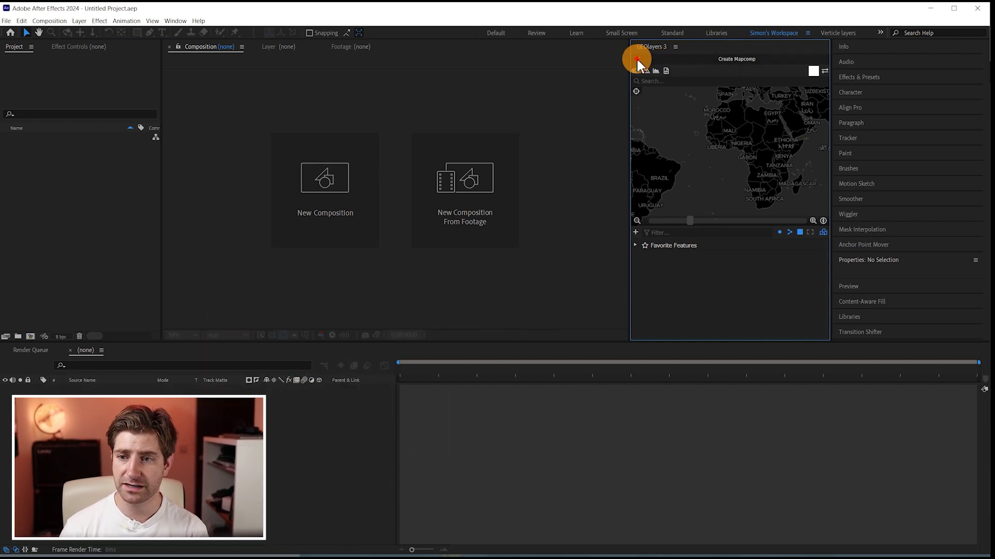
# Create a 1920×1080 World Mapcomp in GEOlayers using the pasted Mapbox tile URL as raster imagery
pyautogui.click(638, 62)
pyautogui.click(733, 105)
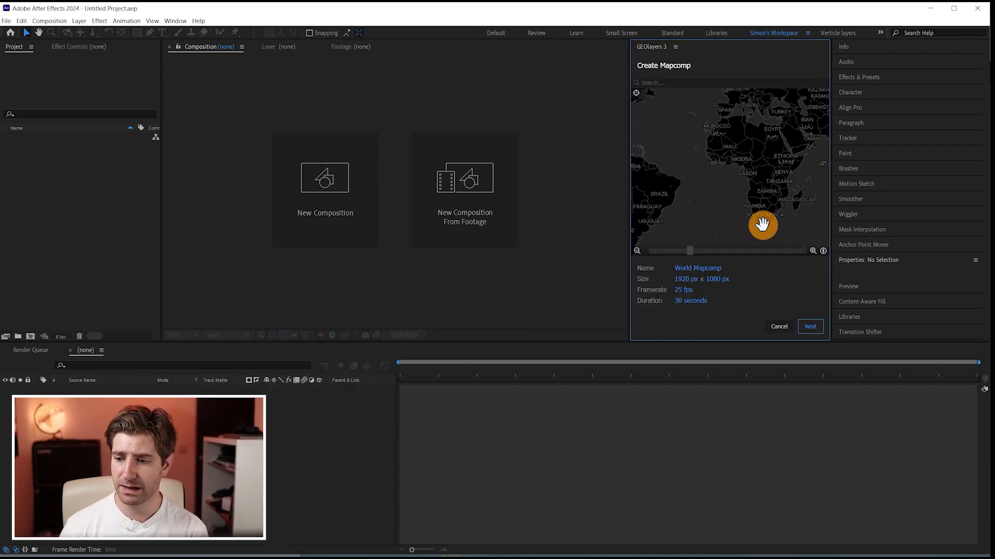
pyautogui.click(810, 326)
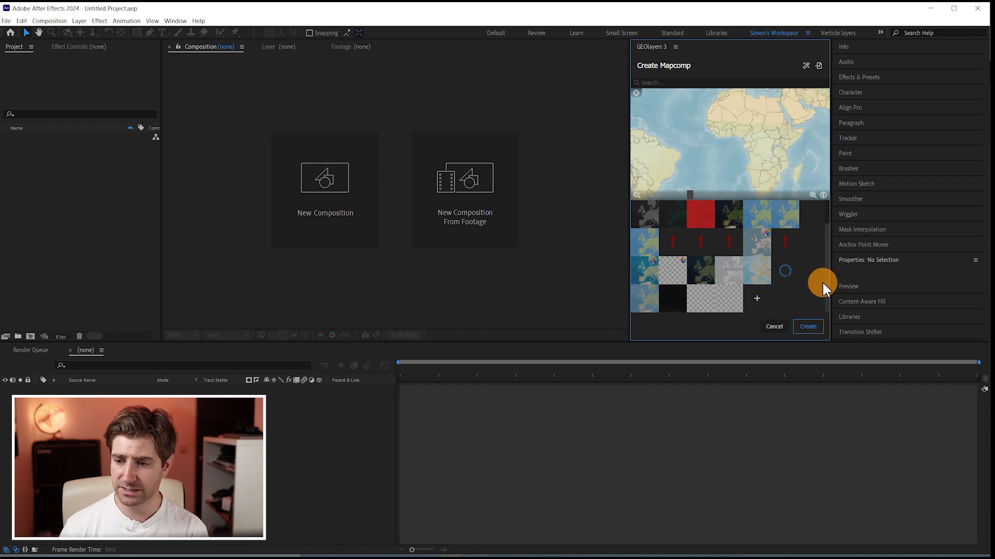
pyautogui.click(757, 304)
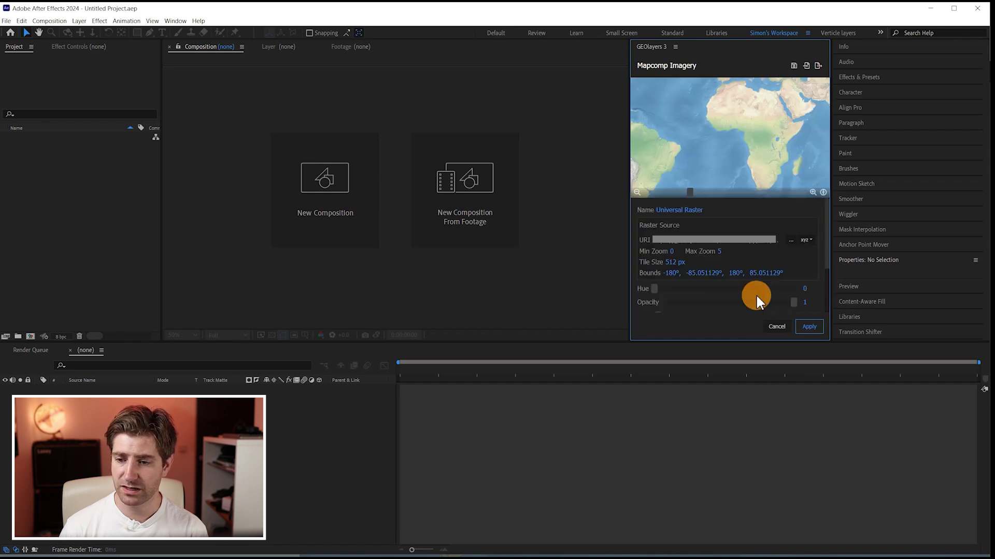
pyautogui.click(679, 243)
pyautogui.hotkey('ctrl', 'v')
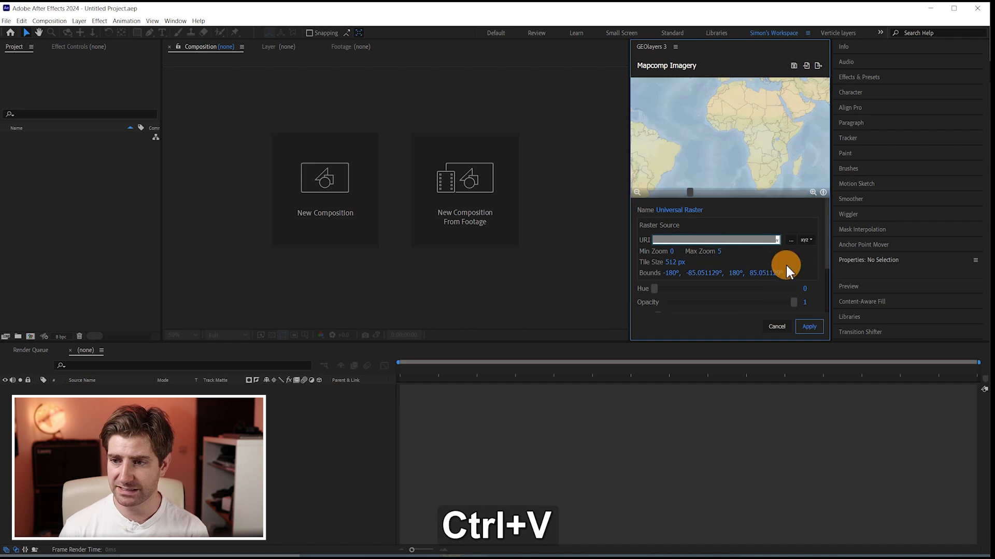
pyautogui.click(809, 326)
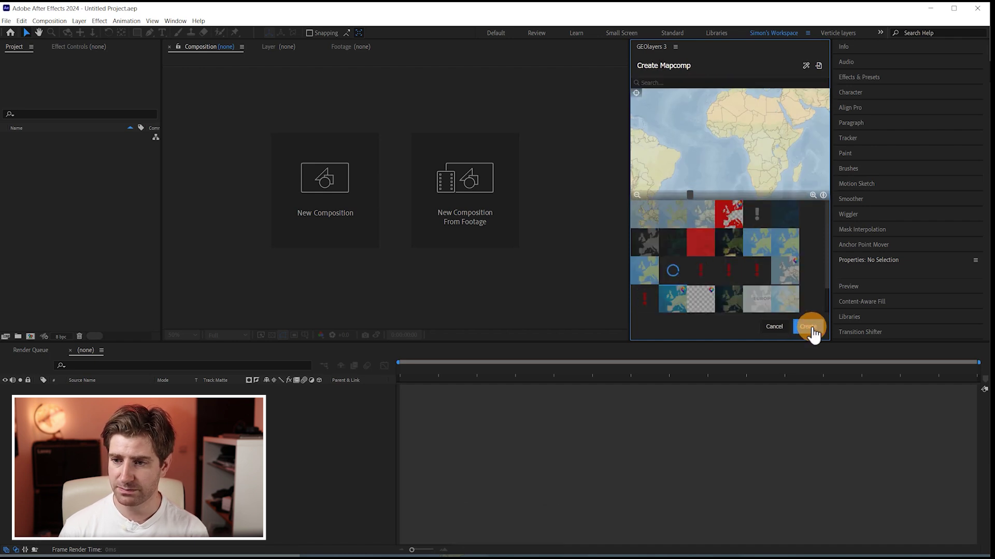
pyautogui.click(809, 327)
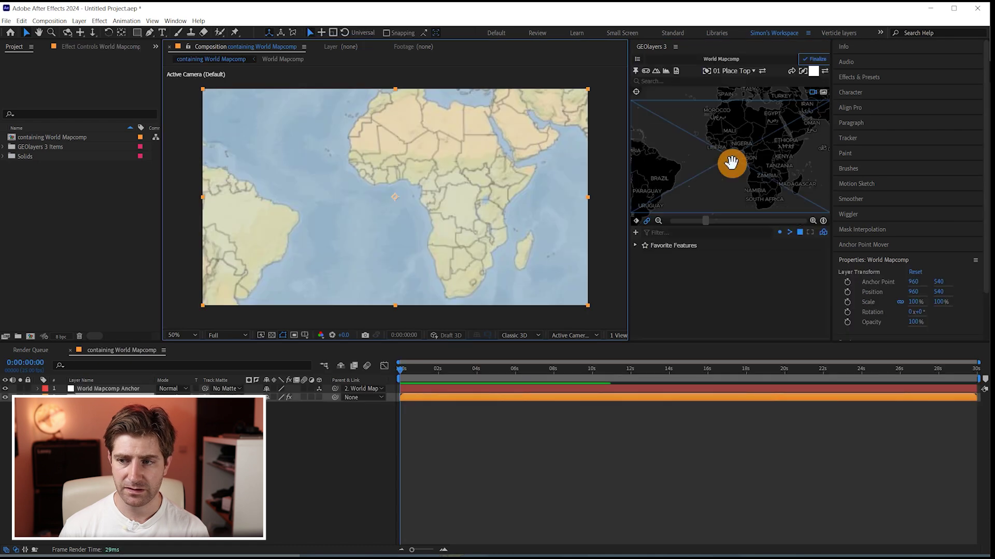
# Pan the map to frame Europe, North Africa and the Middle East, then finalize it
pyautogui.moveTo(731, 162)
pyautogui.mouseDown()
pyautogui.moveTo(740, 142)
pyautogui.moveTo(735, 181)
pyautogui.mouseUp()
pyautogui.click(815, 60)
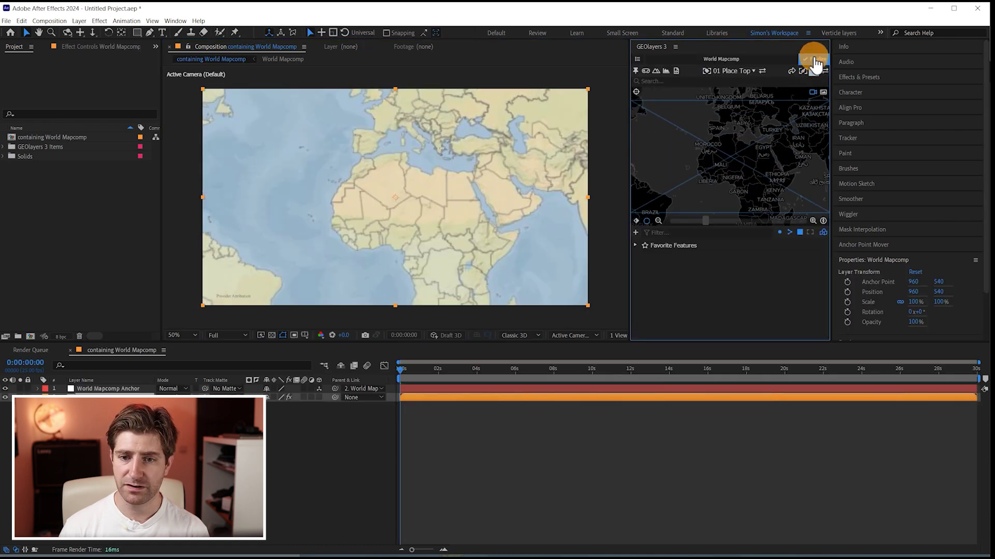